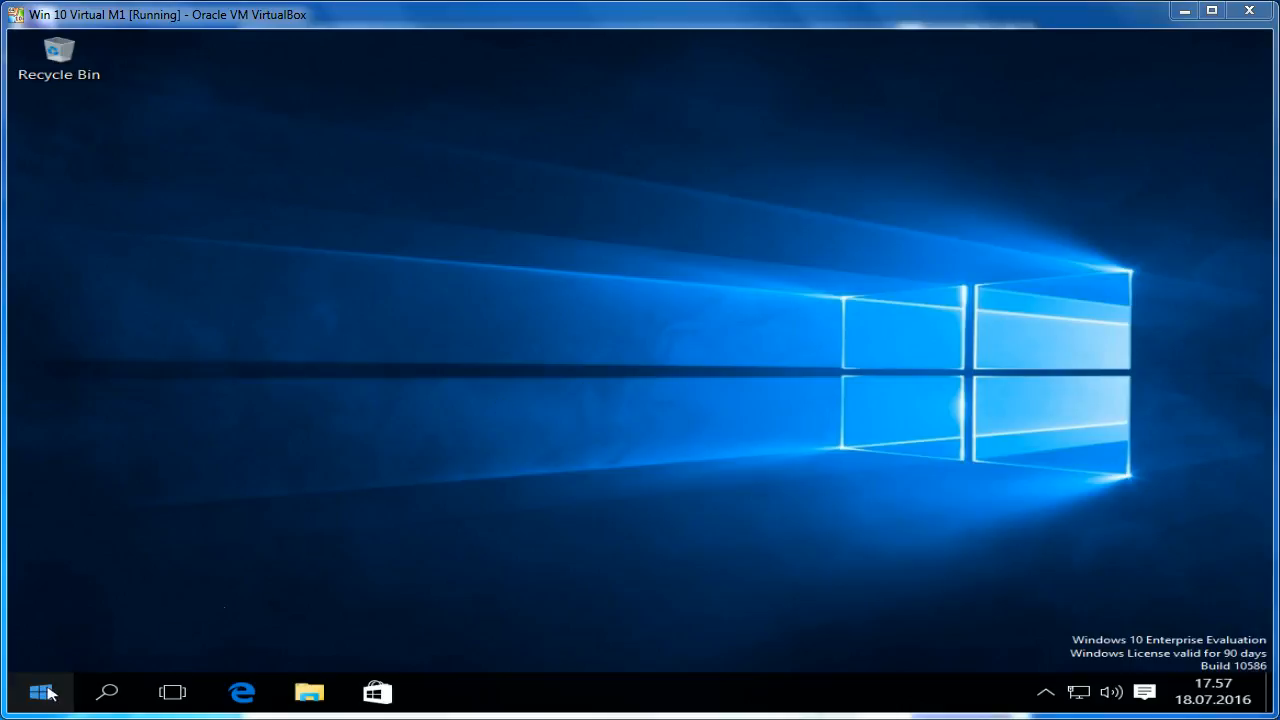
# - Restart the computer immediately from the Windows Update settings to install the pending updates
pyautogui.click(44, 692)
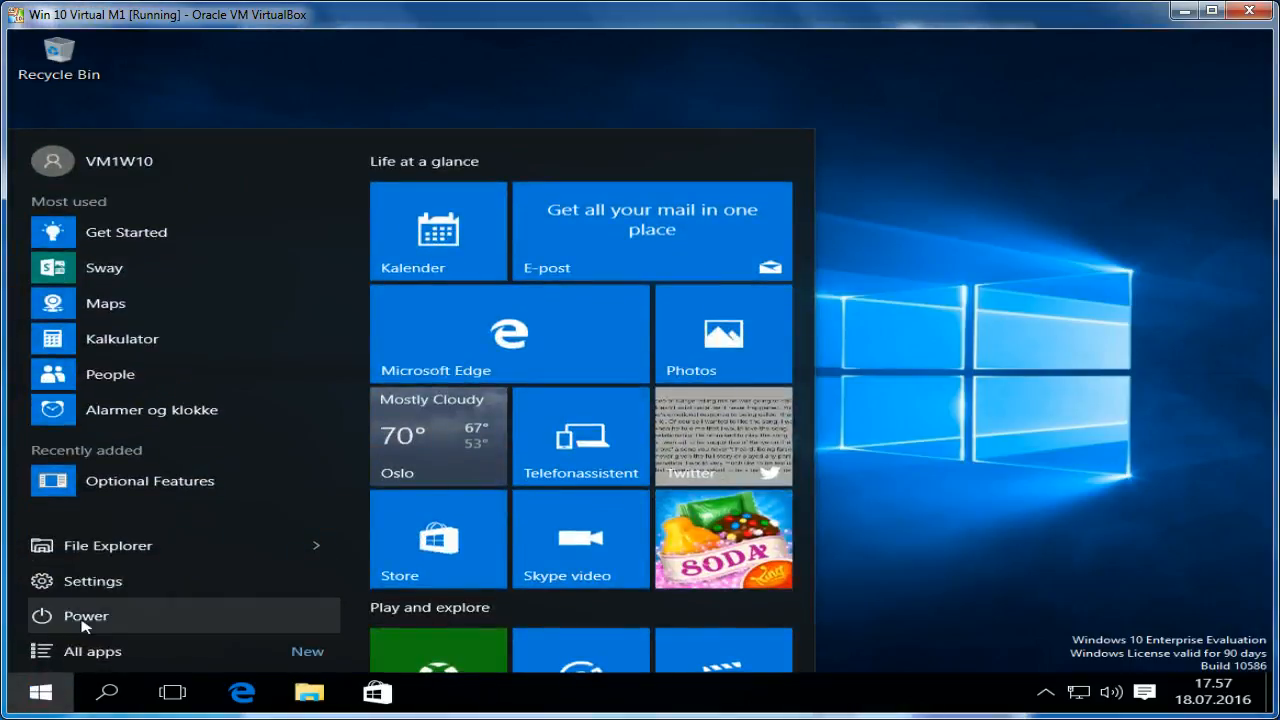
pyautogui.click(90, 586)
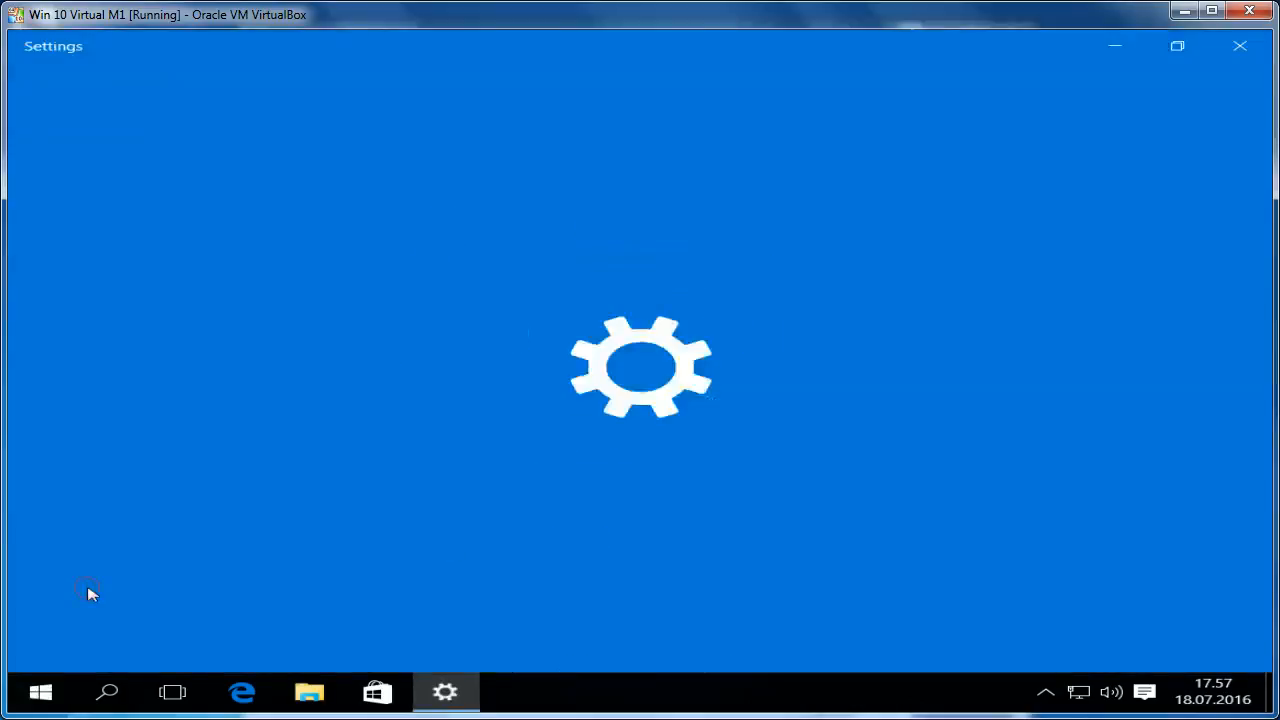
pyautogui.click(205, 598)
pyautogui.scroll(-3, 980, 483)
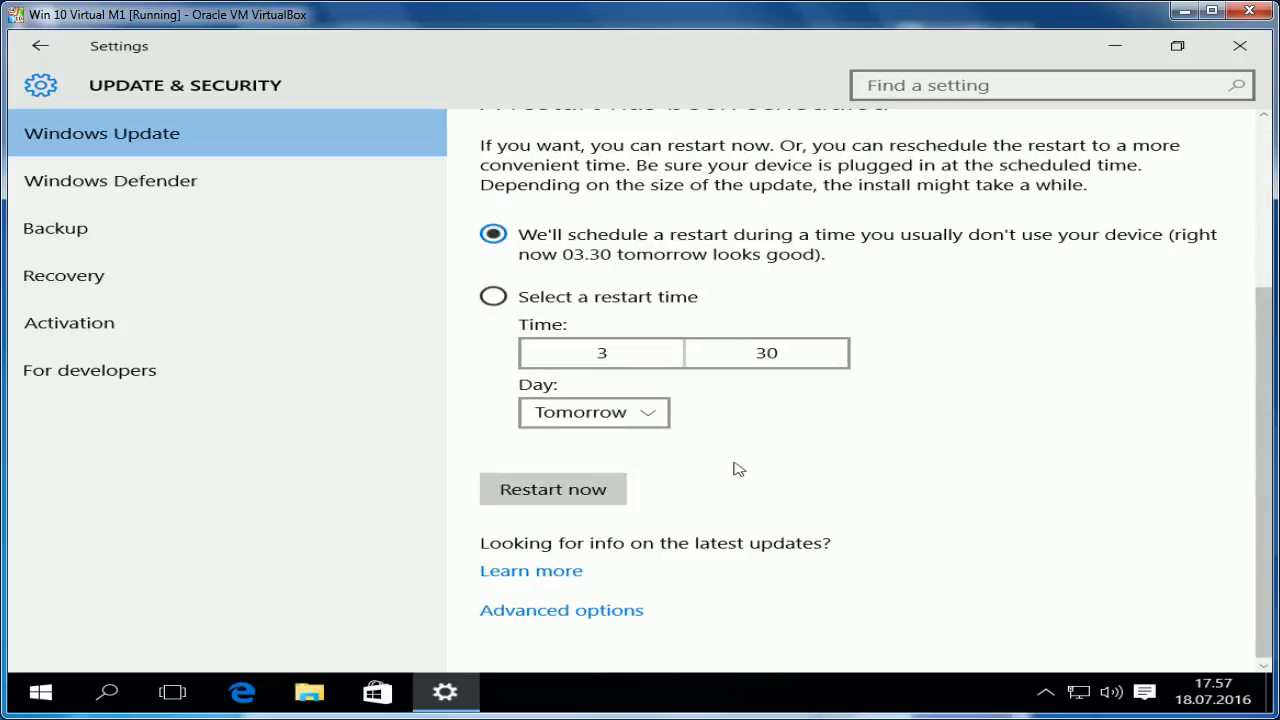
pyautogui.click(582, 490)
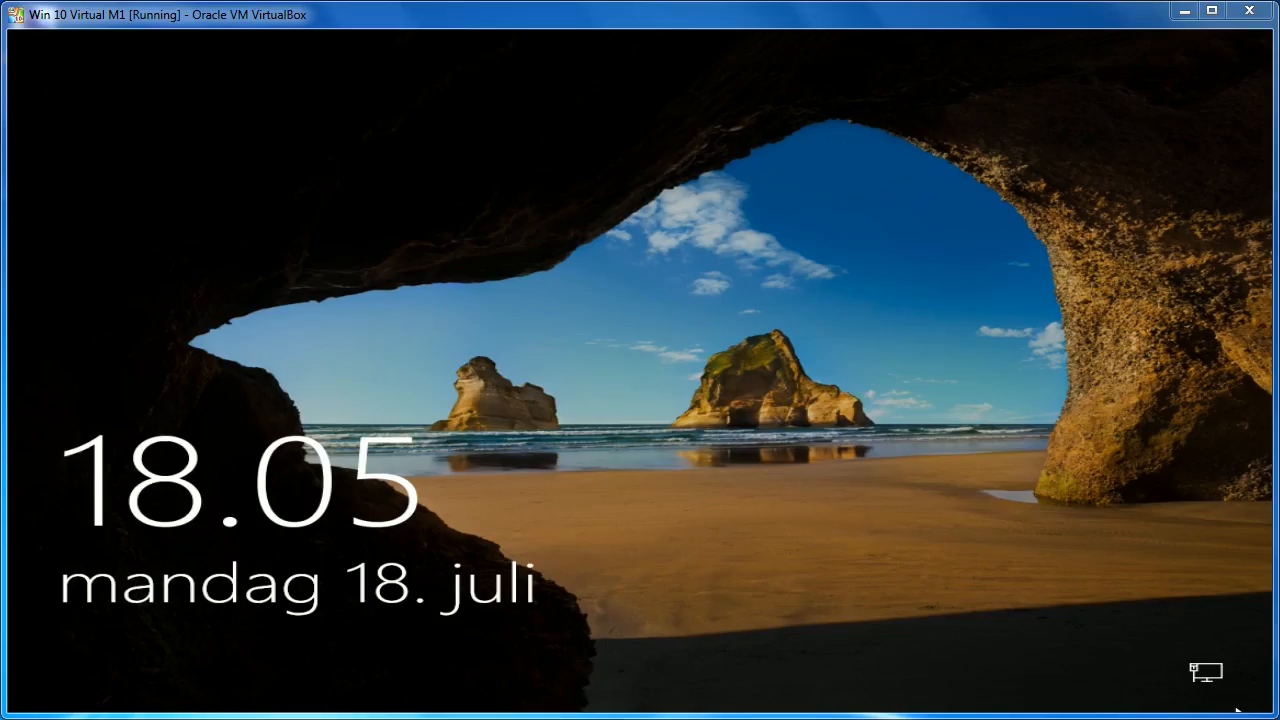
# - Dismiss the lock screen and sign in to Windows by entering the account password
pyautogui.click(534, 457)
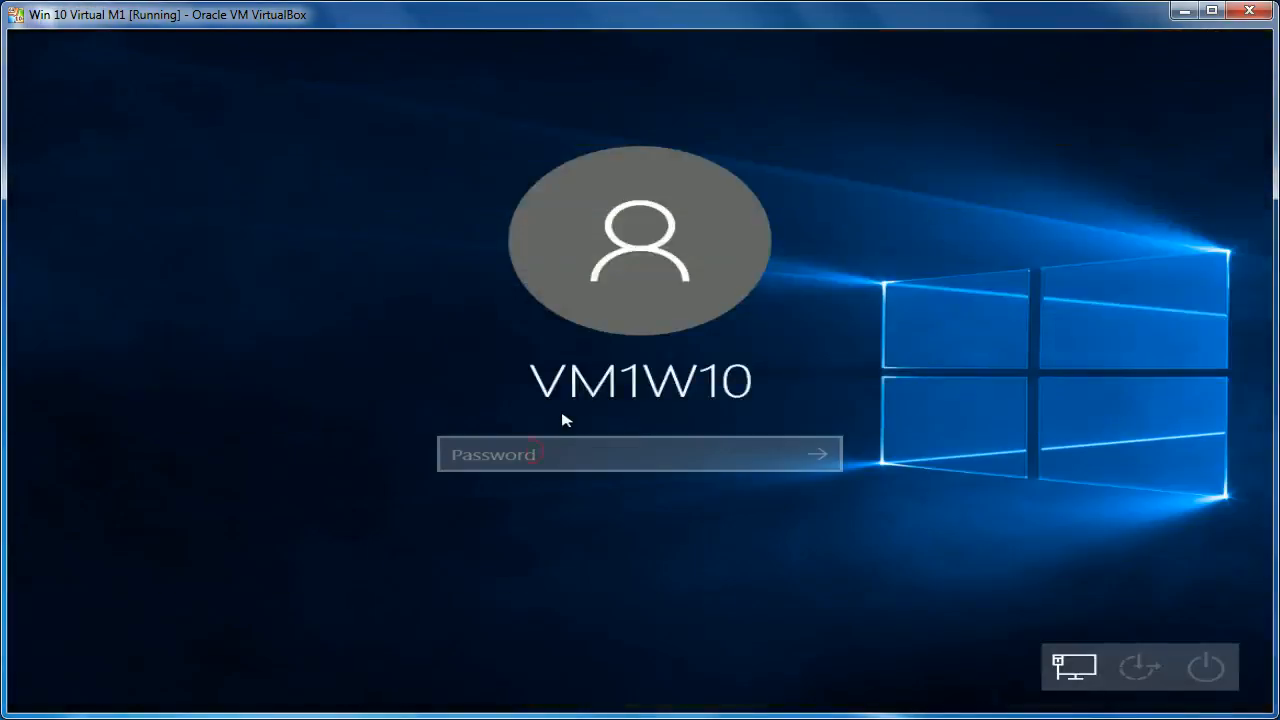
pyautogui.write('****')
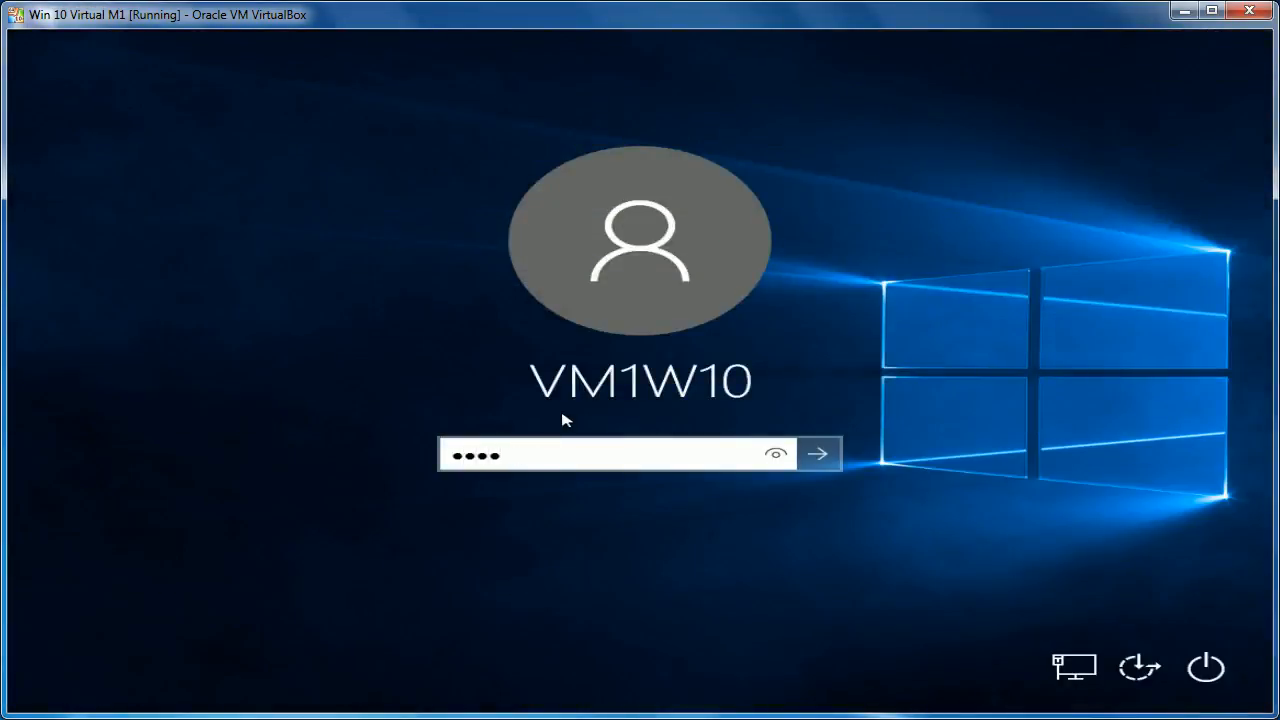
pyautogui.write('*********')
pyautogui.press('Return')
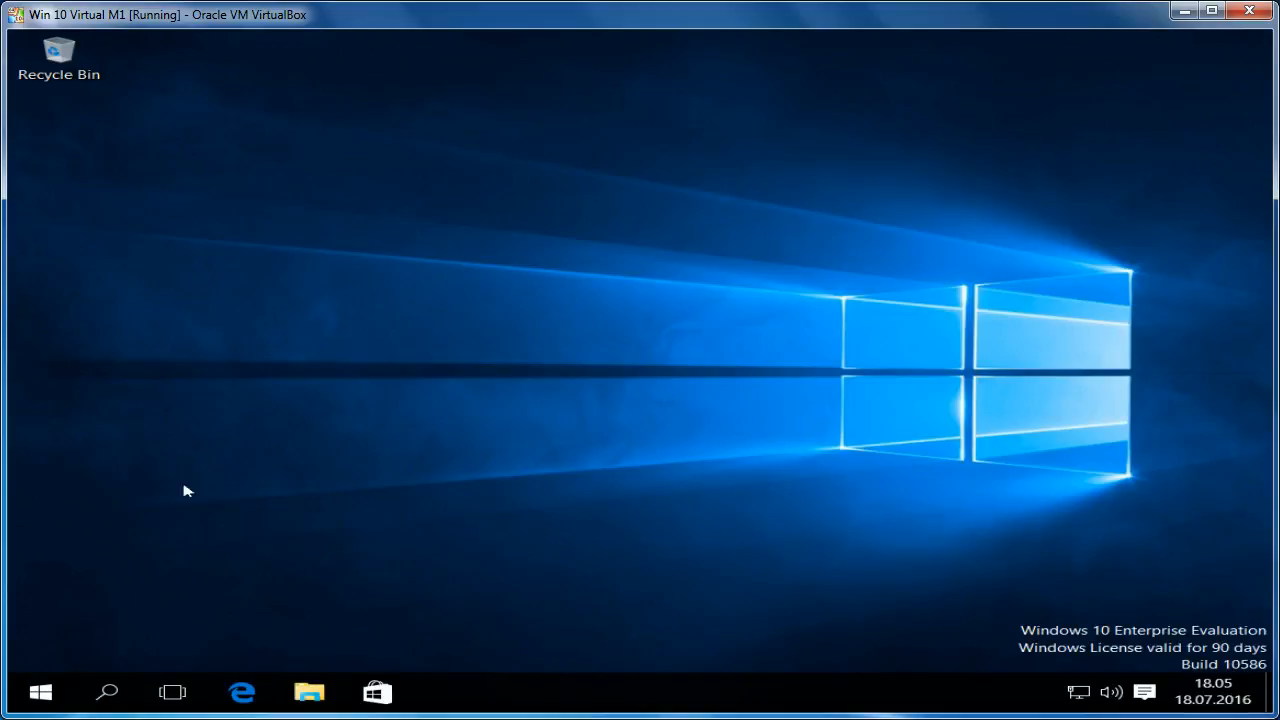
# - Check for further updates in the Windows Update settings, and close Settings when the check is done
pyautogui.click(41, 695)
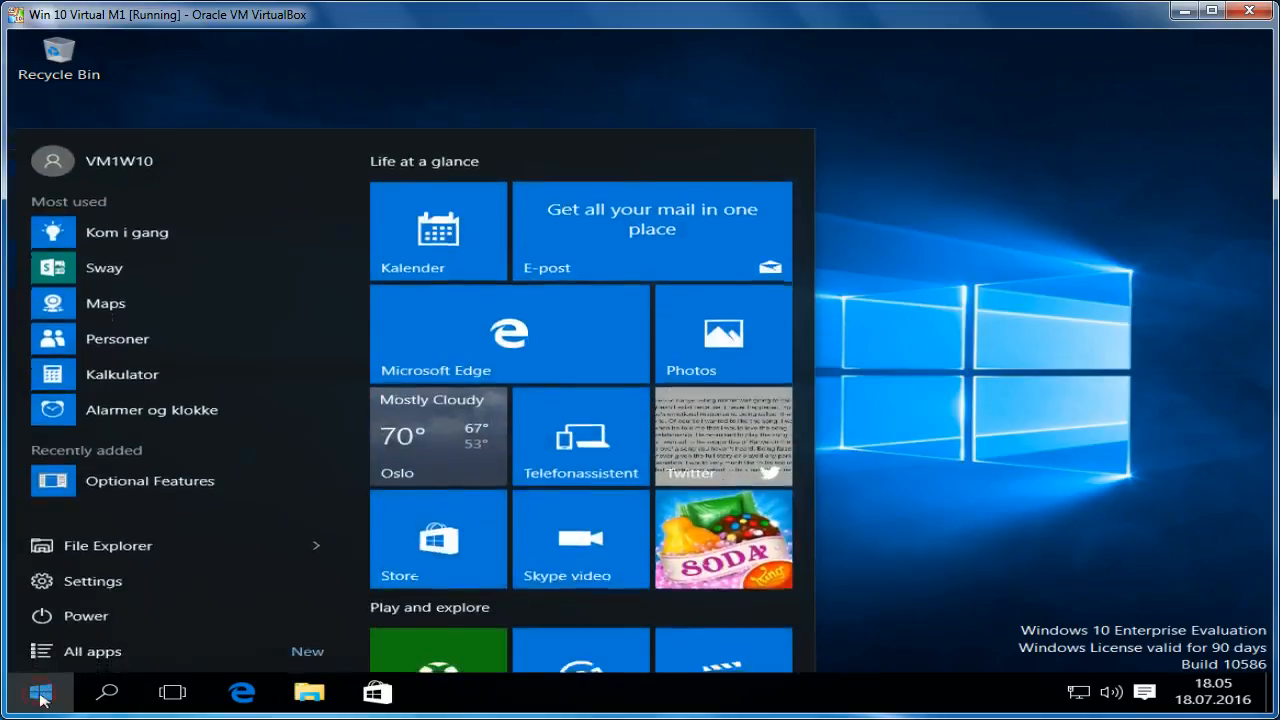
pyautogui.click(84, 584)
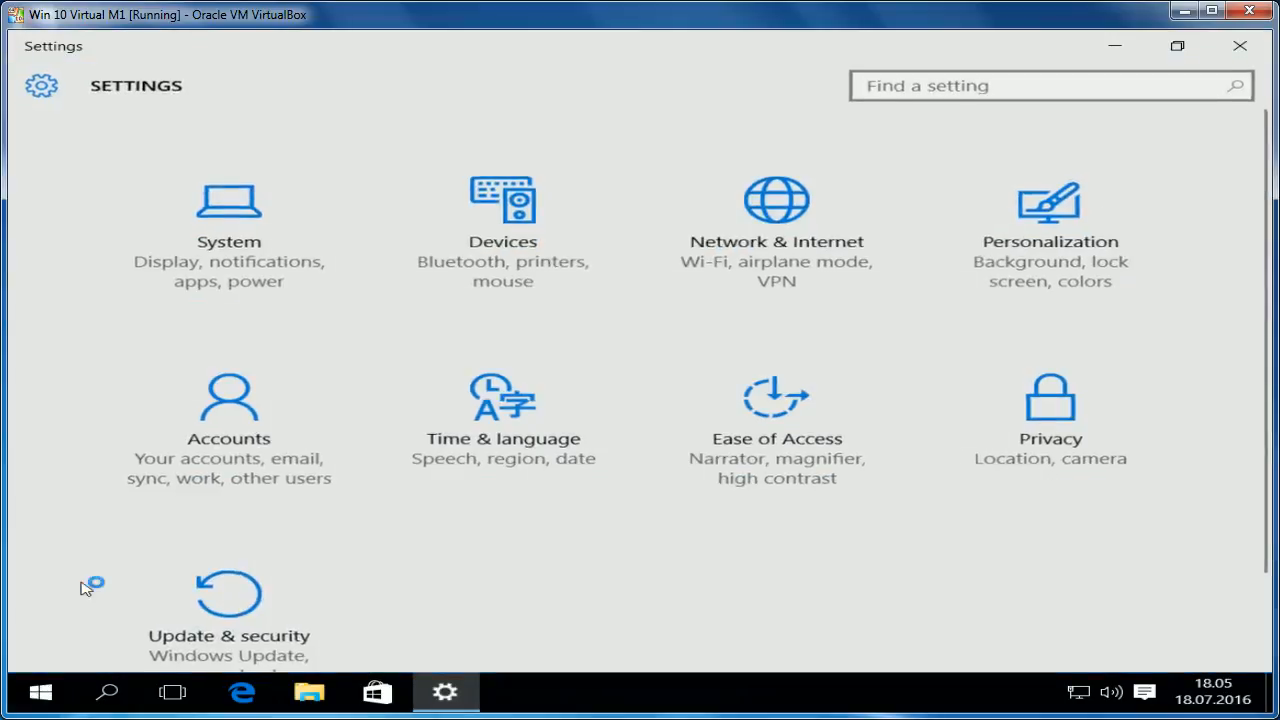
pyautogui.click(230, 630)
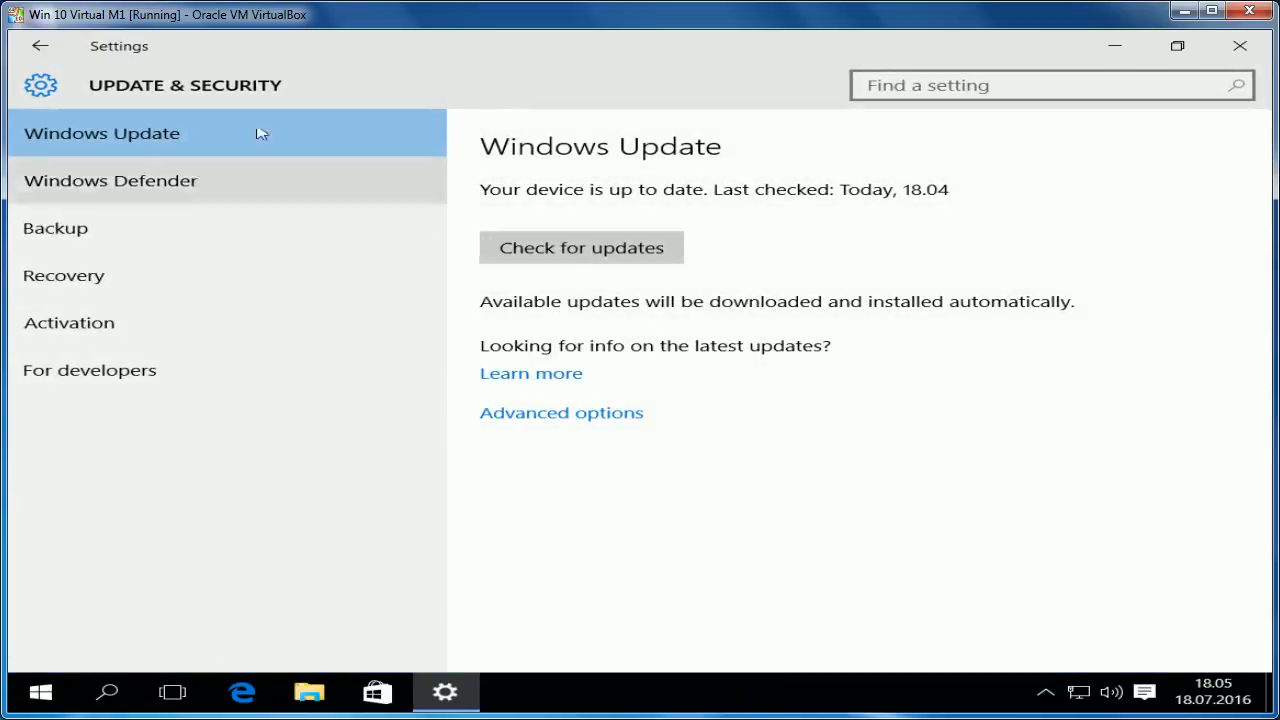
pyautogui.click(116, 132)
pyautogui.click(553, 257)
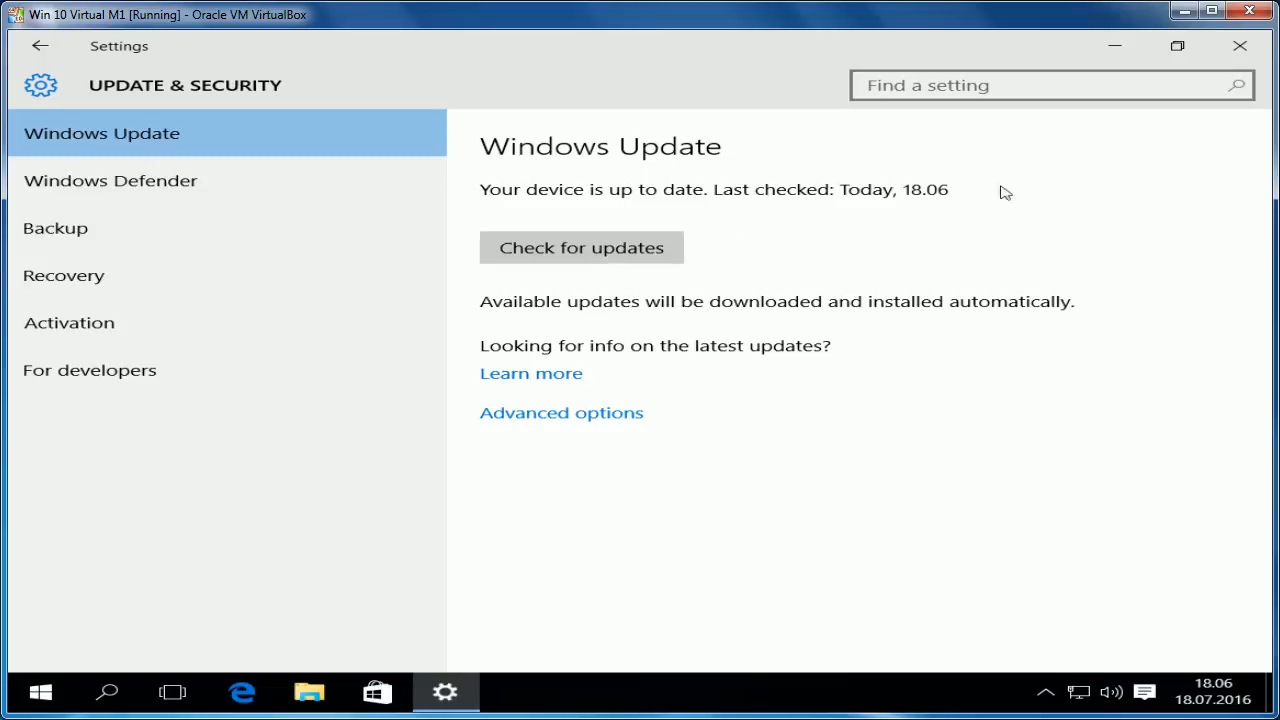
pyautogui.click(1241, 58)
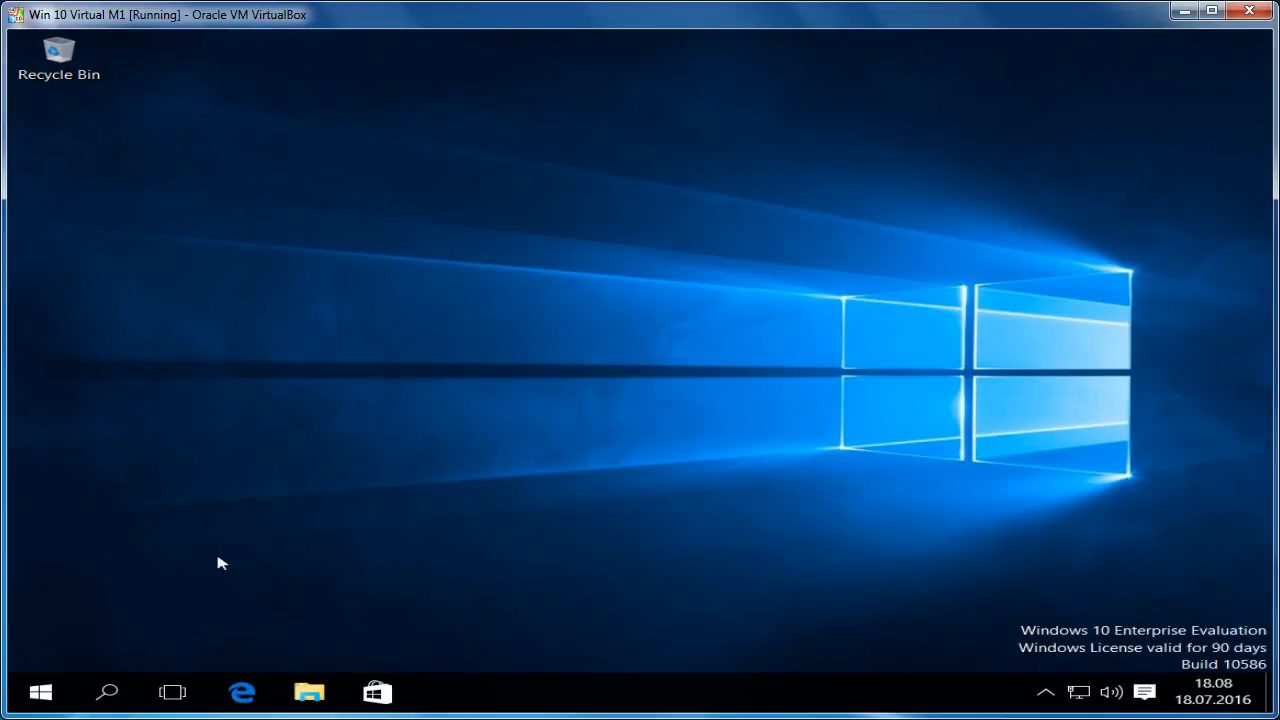
# - Find Windows Defender by searching for "wind", view its protection status, and close it
pyautogui.rightClick(29, 695)
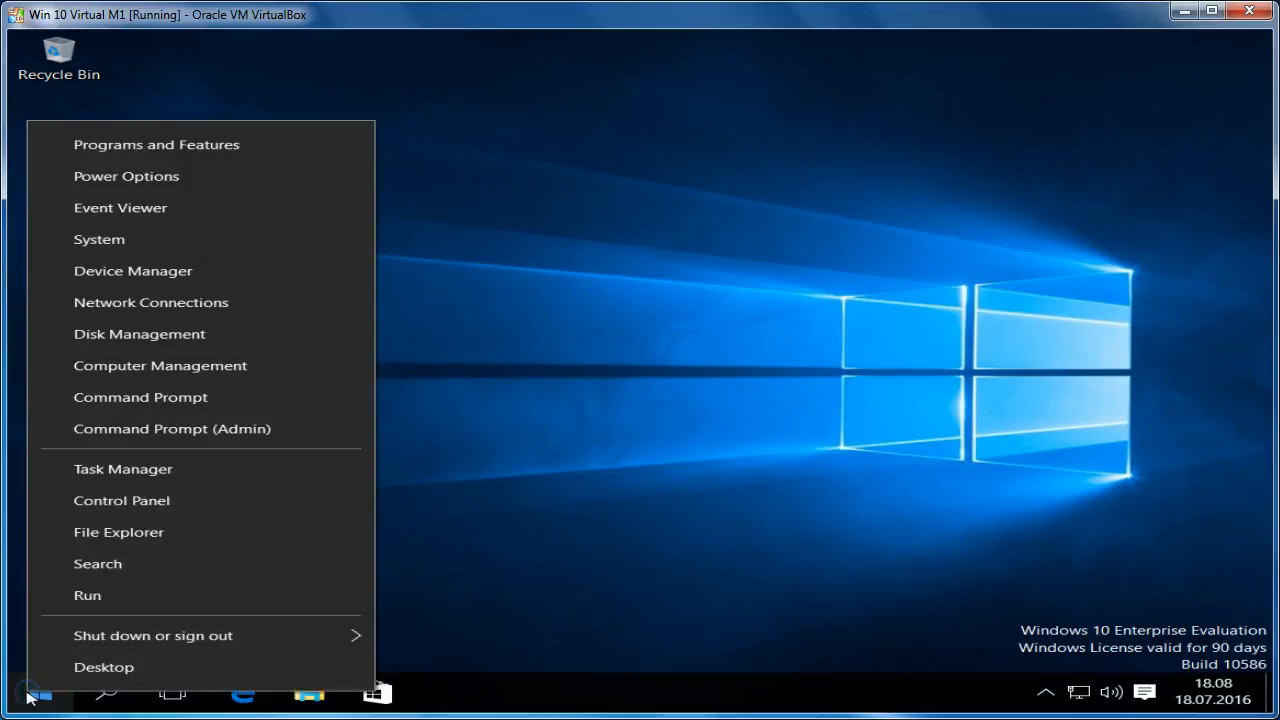
pyautogui.click(100, 577)
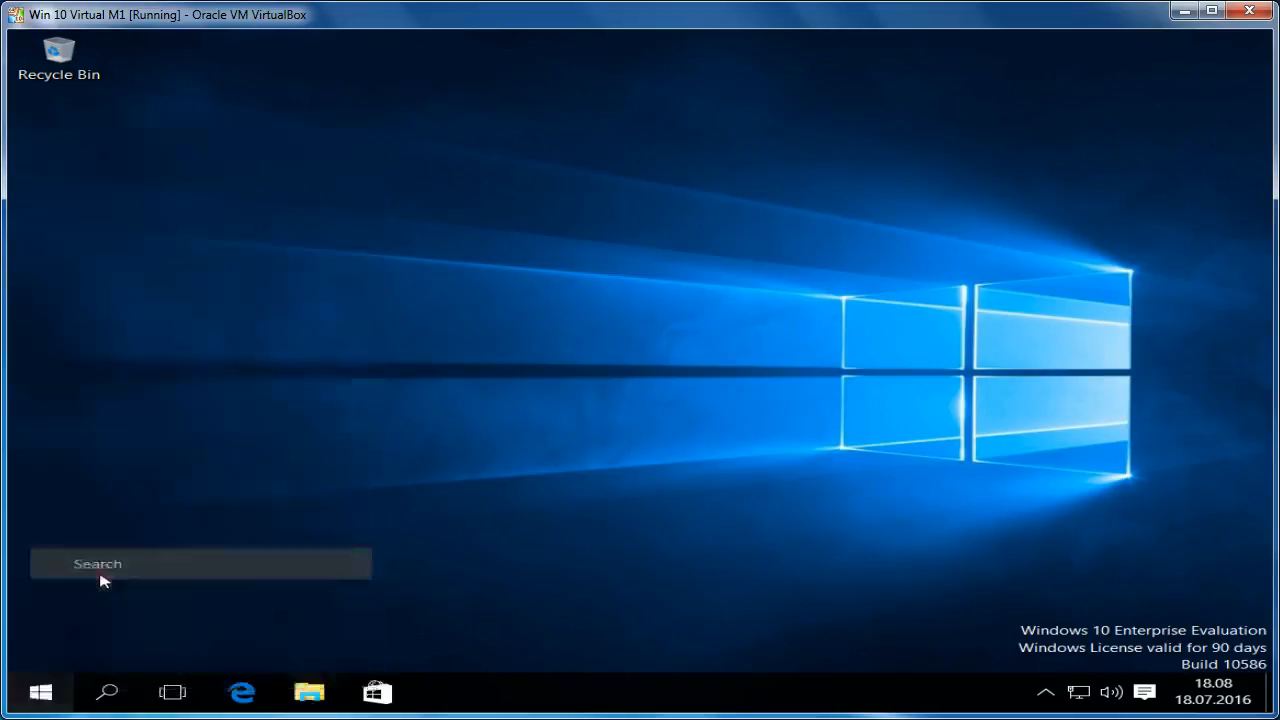
pyautogui.write('wind')
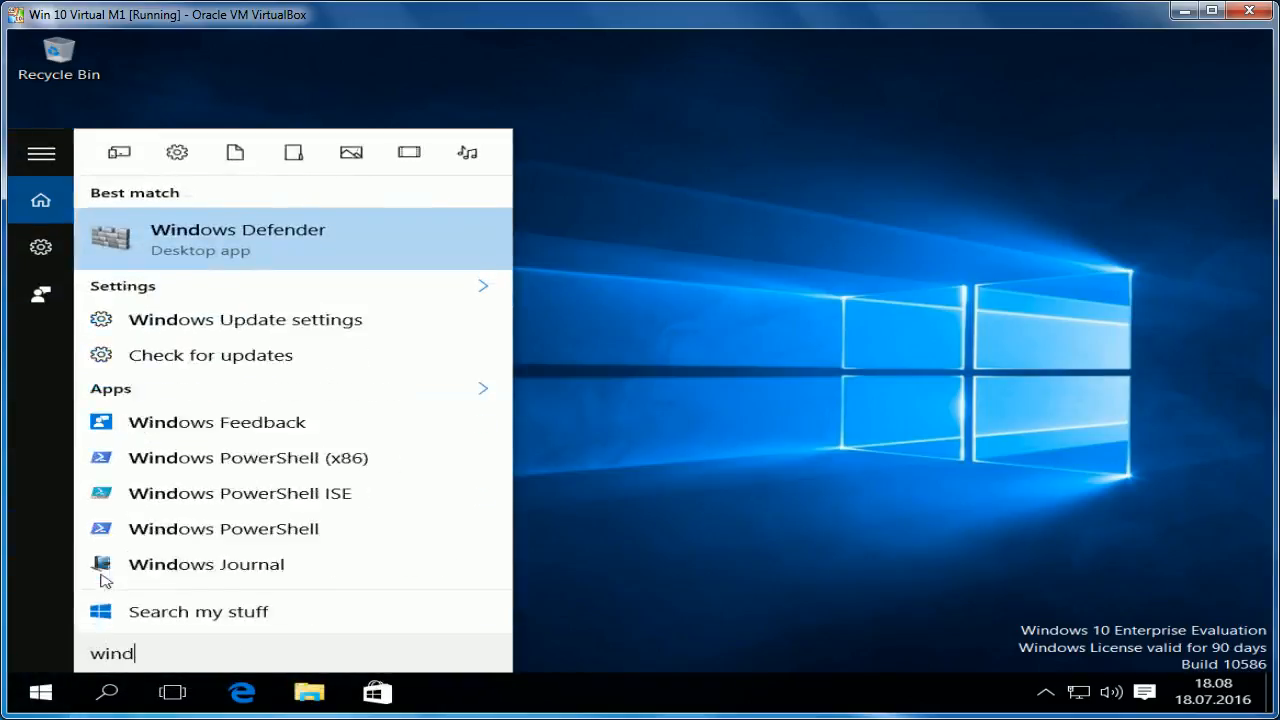
pyautogui.press('Return')
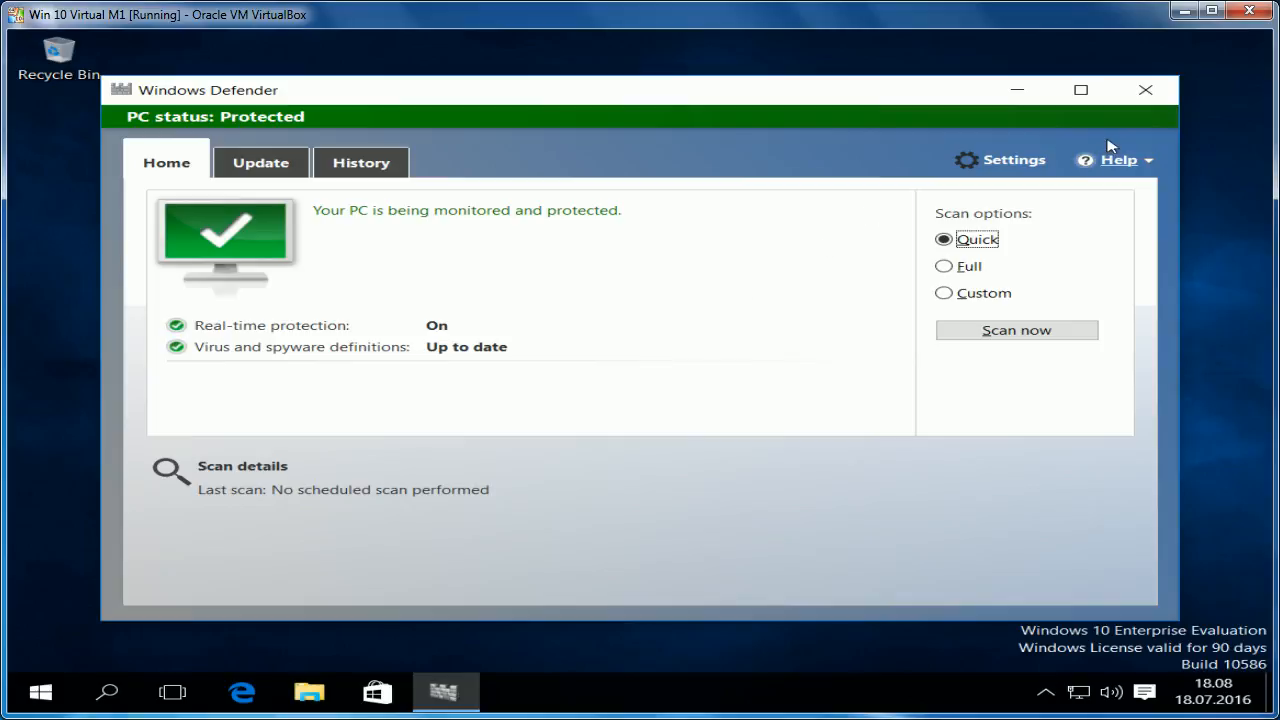
pyautogui.click(1148, 93)
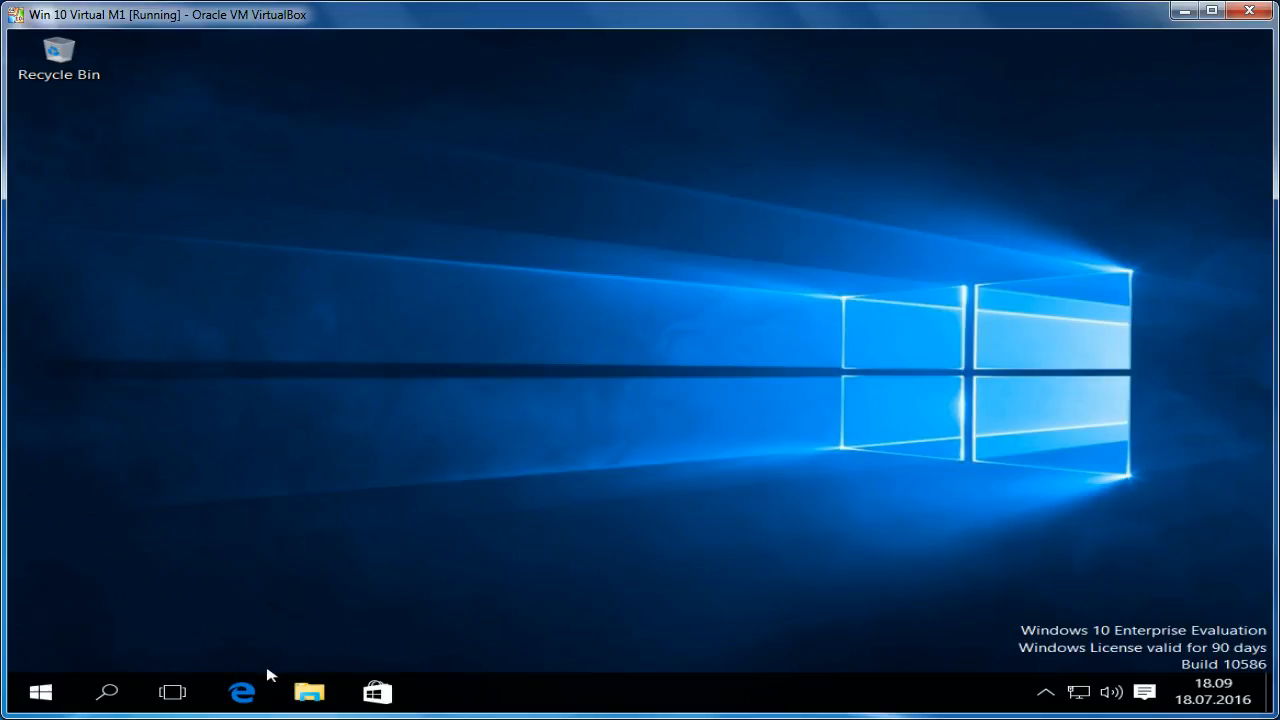
# - Switch to Microsoft Edge, search for "ninite", open the official Ninite site and maximize the browser window
pyautogui.click(262, 688)
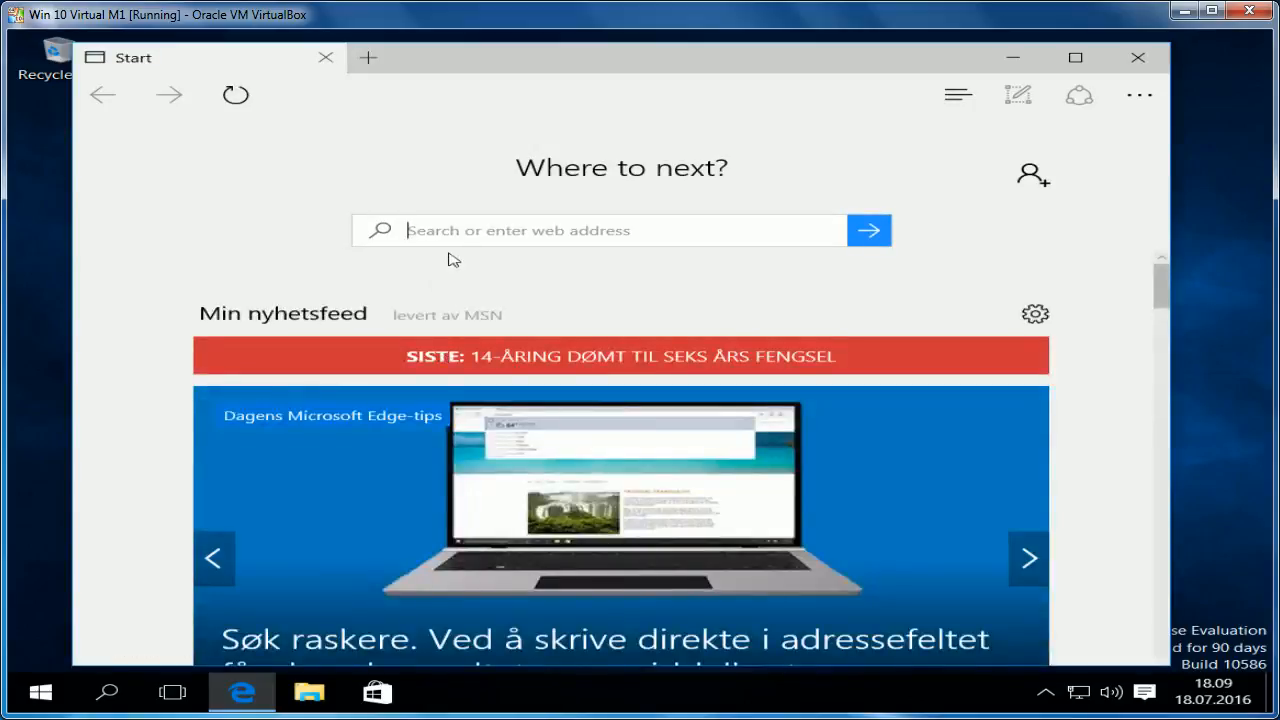
pyautogui.write('ninit')
pyautogui.press('Return')
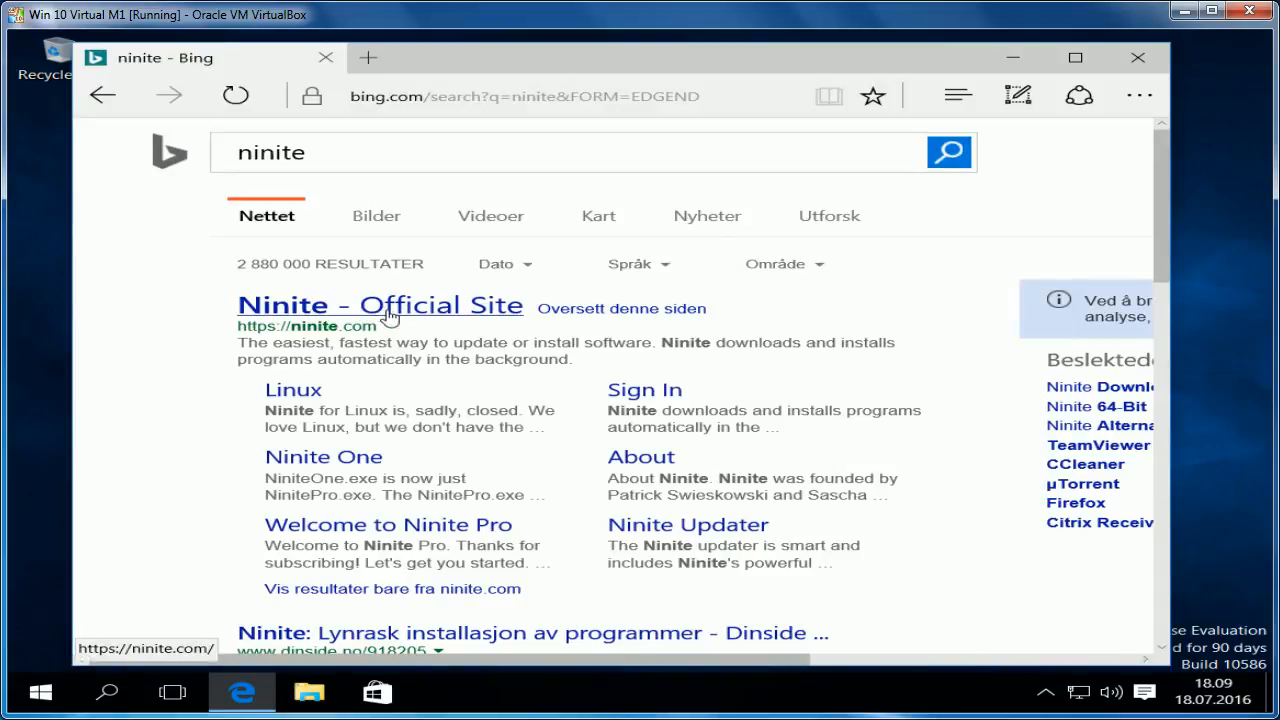
pyautogui.click(388, 316)
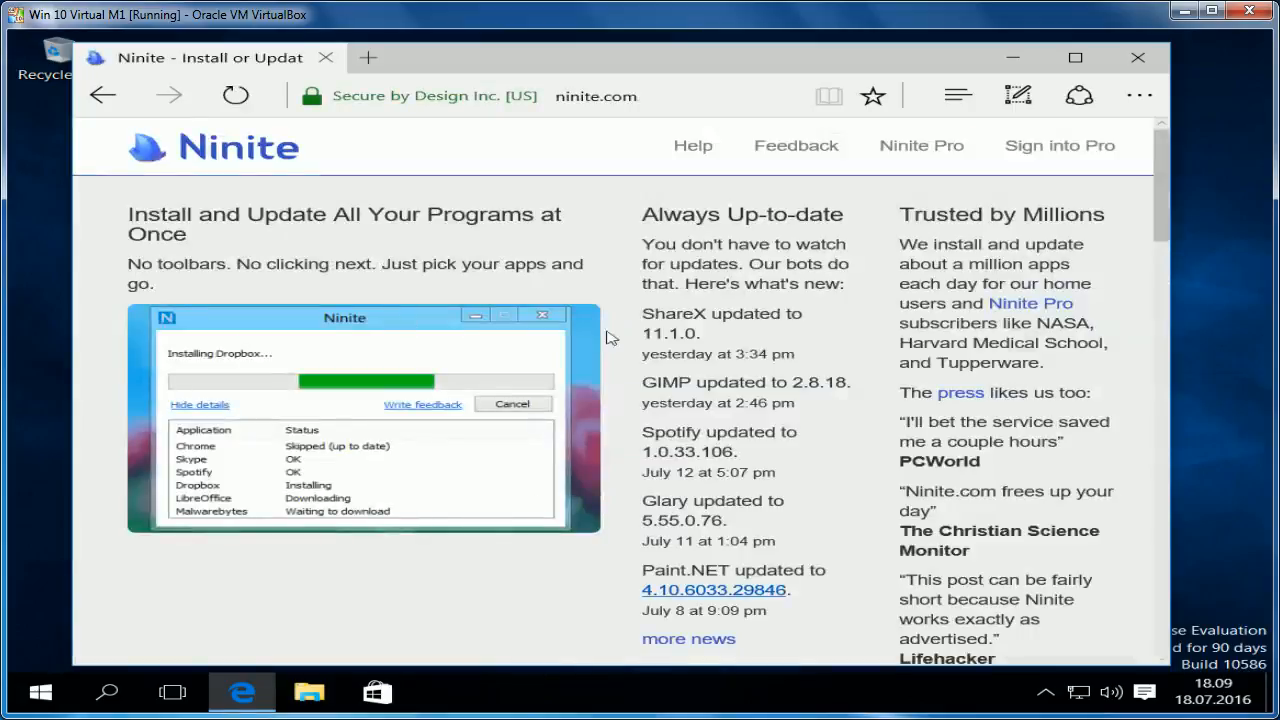
pyautogui.click(1072, 58)
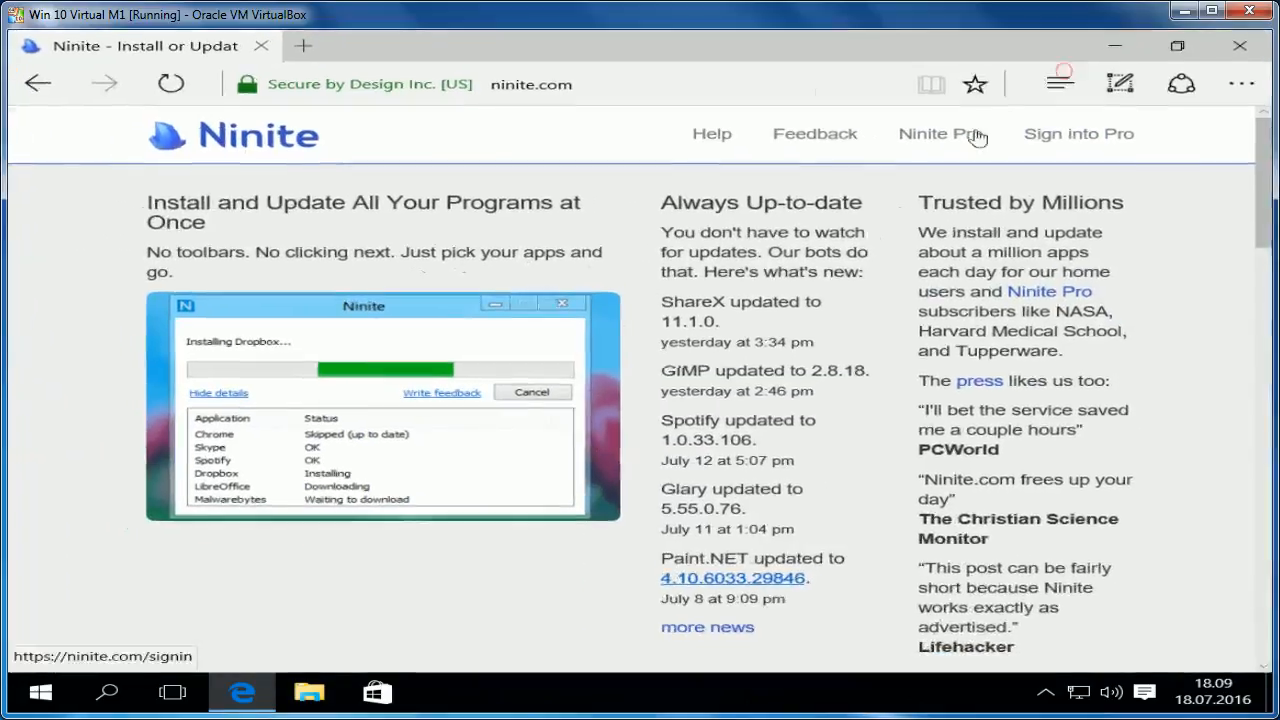
# - Select Chrome, Firefox, Paint.NET and Skype in the list of Ninite apps to install
pyautogui.scroll(-3, 702, 402)
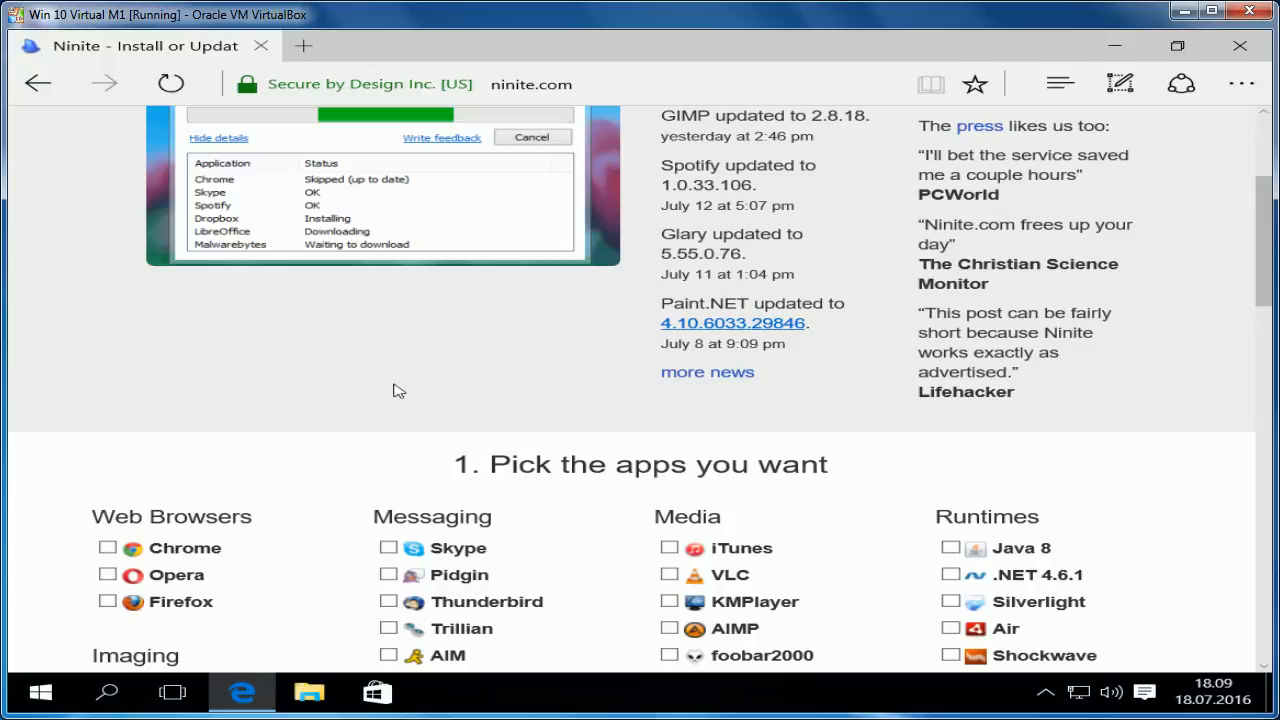
pyautogui.scroll(-3, 397, 390)
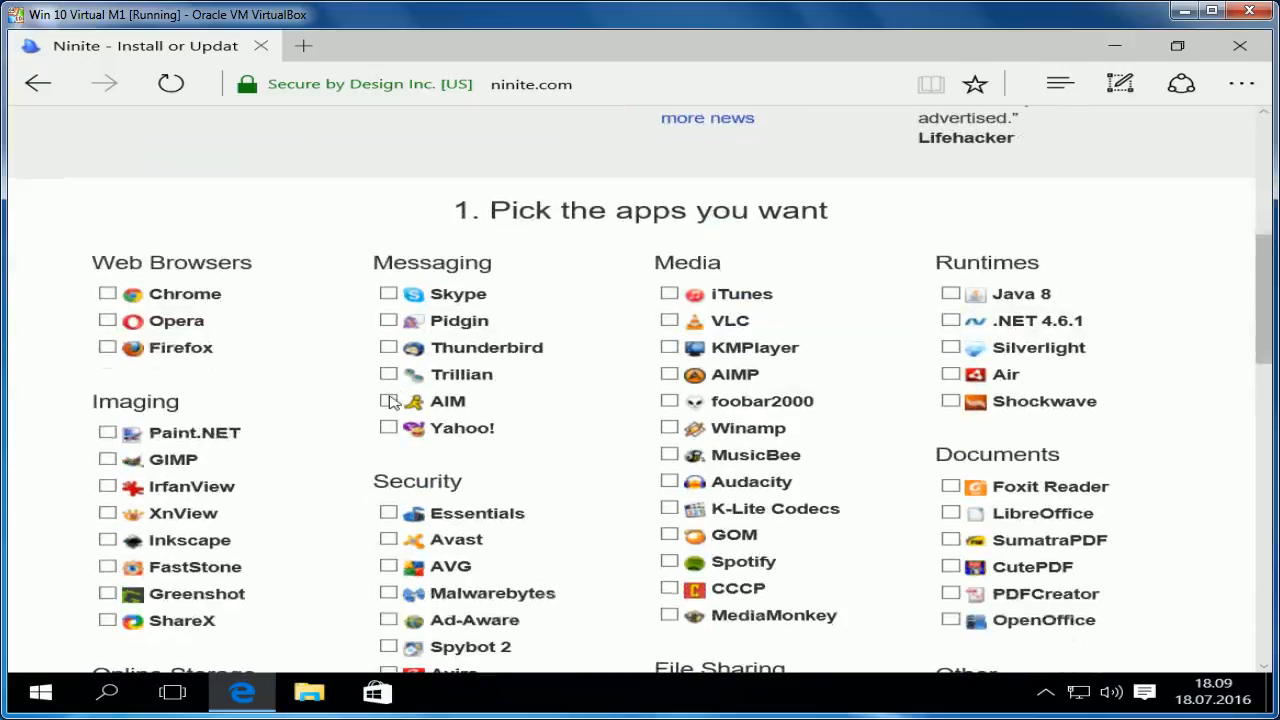
pyautogui.click(200, 294)
pyautogui.click(172, 349)
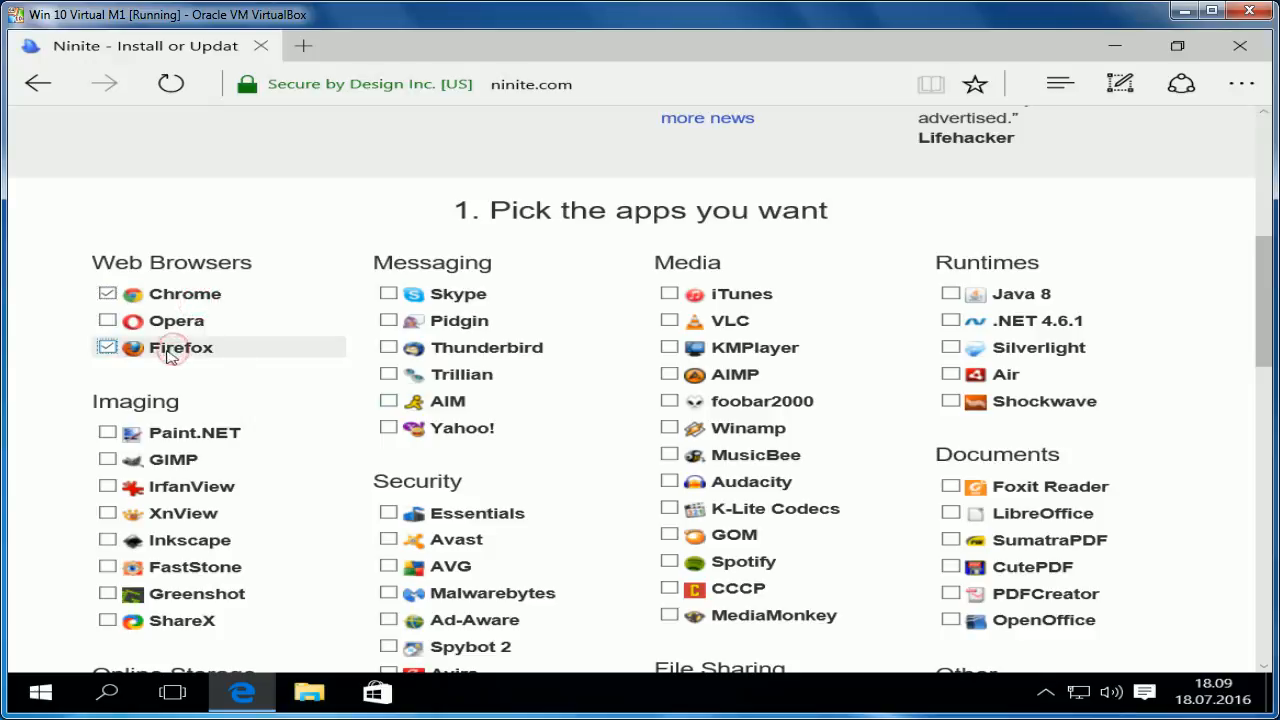
pyautogui.click(190, 440)
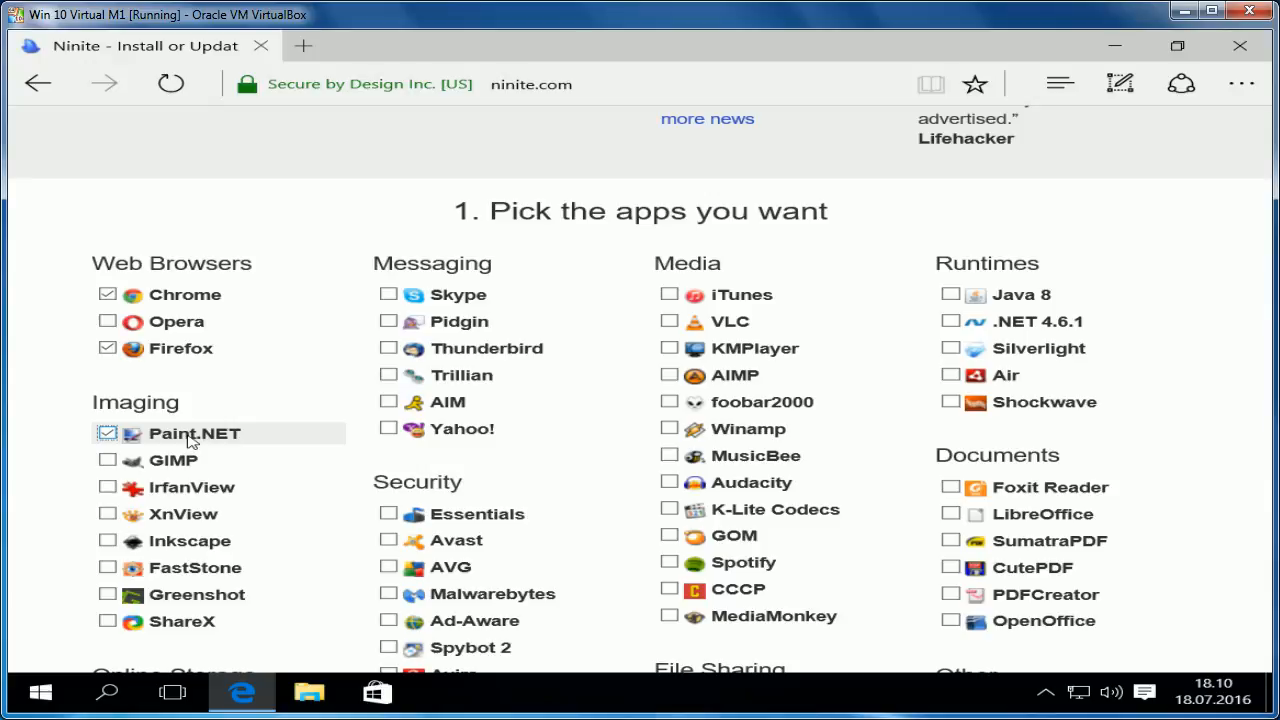
pyautogui.scroll(-2, 190, 440)
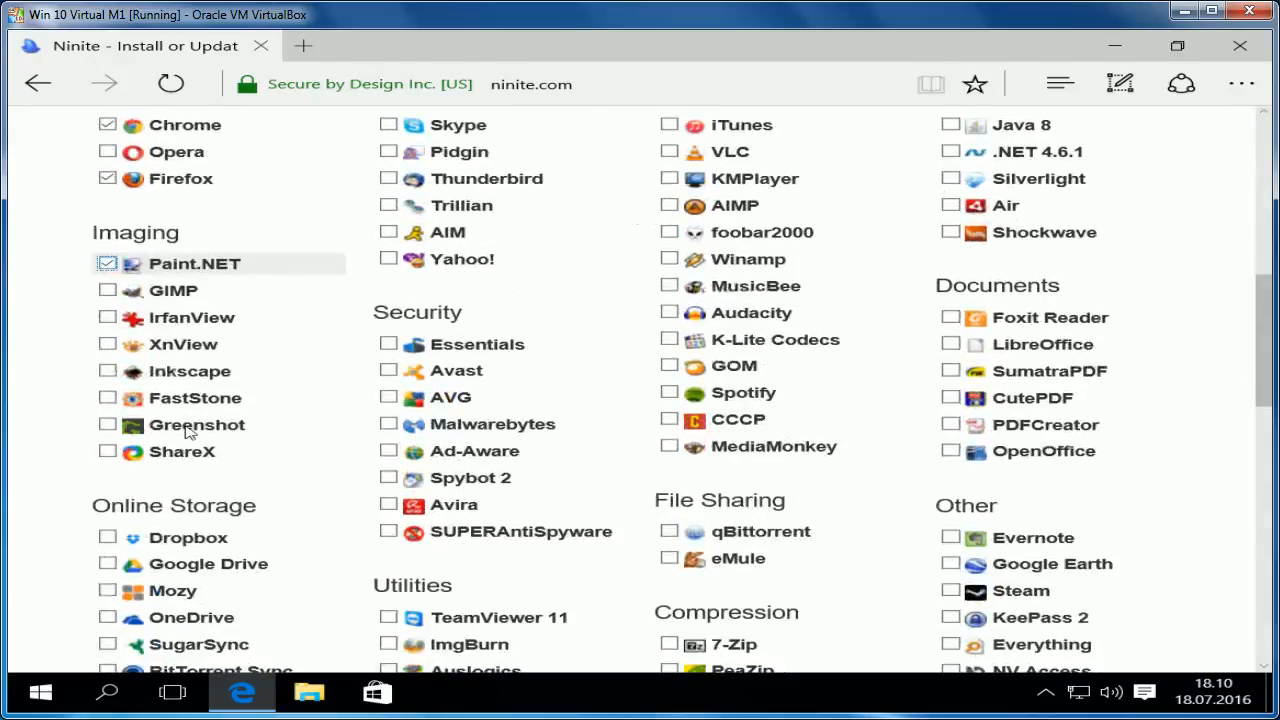
pyautogui.scroll(1, 187, 430)
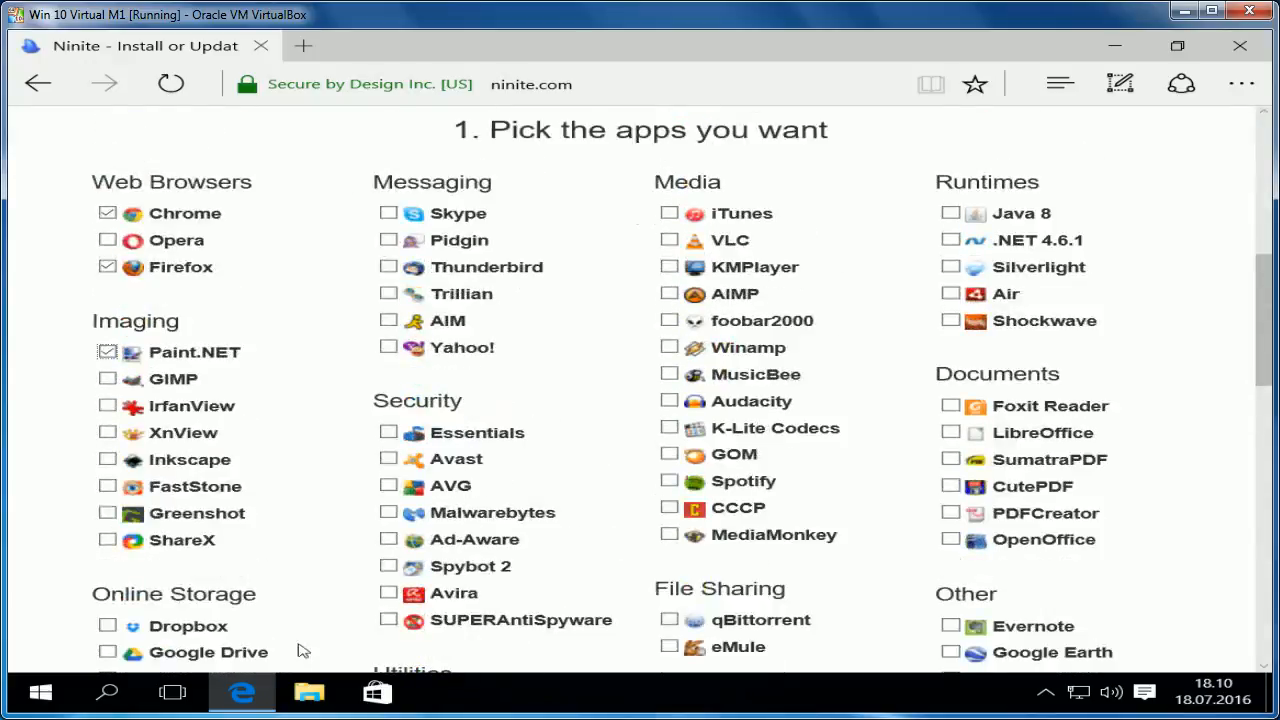
pyautogui.click(470, 213)
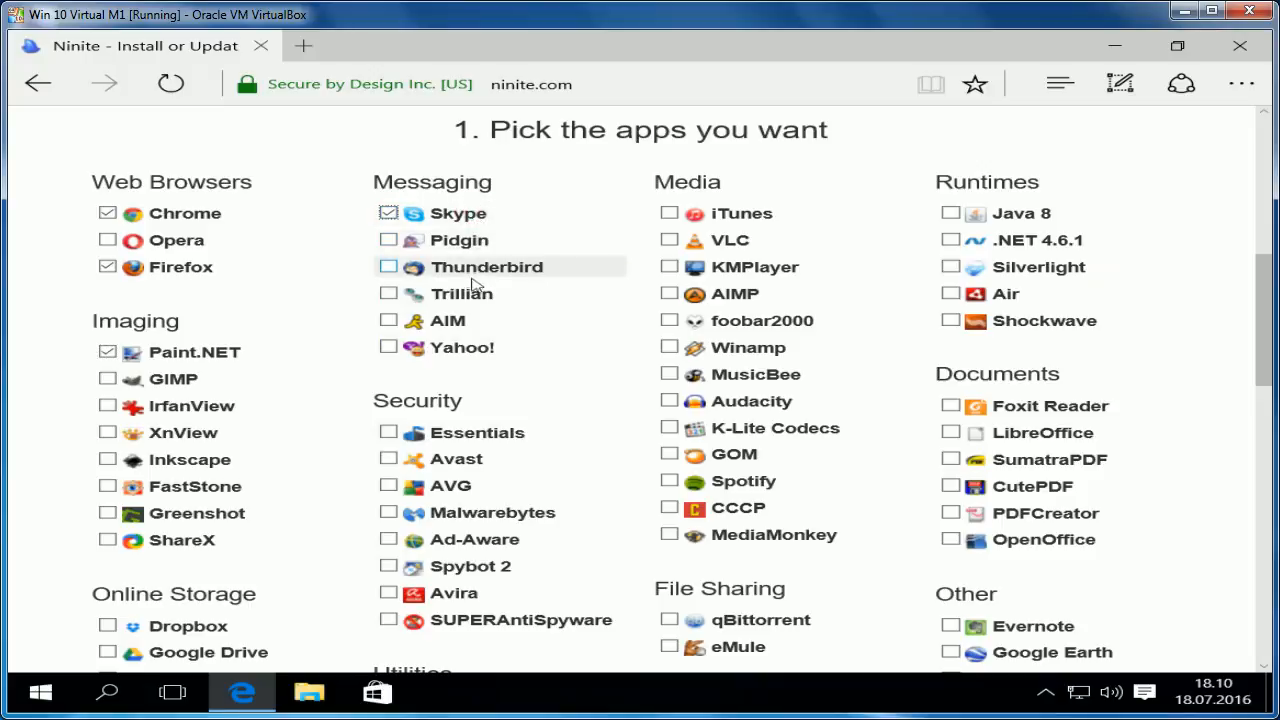
# - Select the security apps Avast, Malwarebytes and SUPERAntiSpyware for the Ninite installer
pyautogui.scroll(-2, 477, 322)
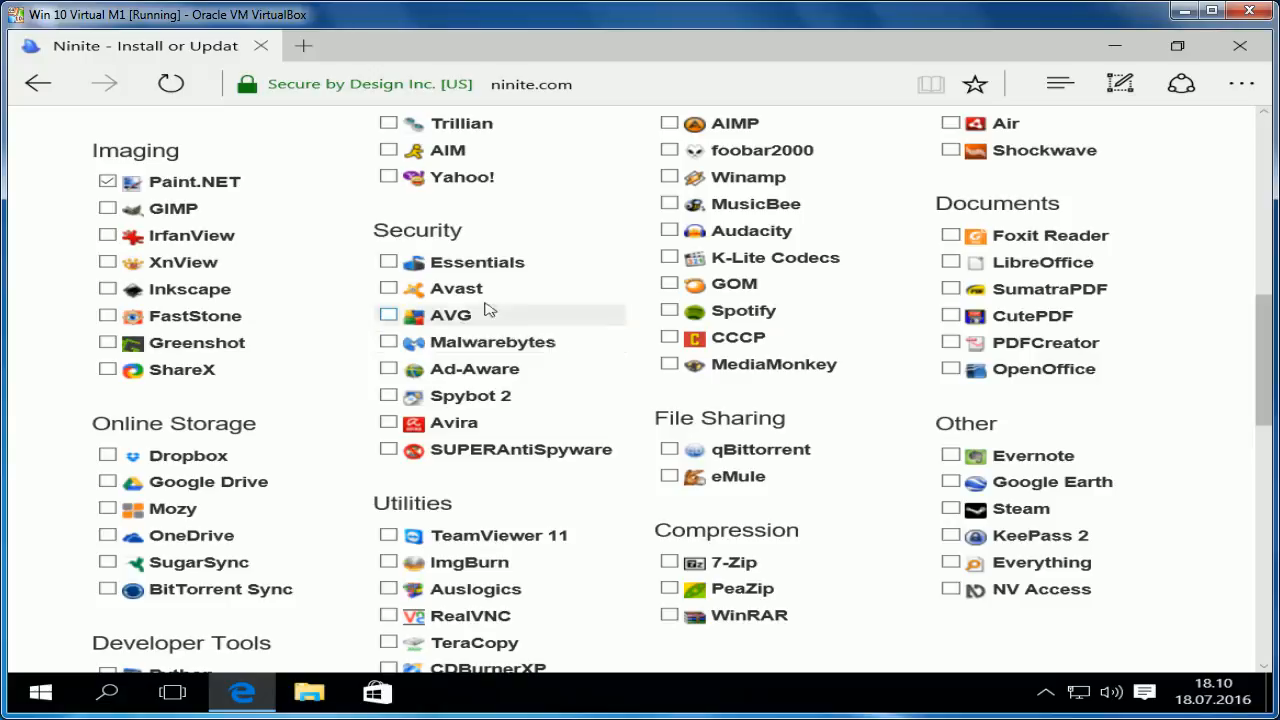
pyautogui.click(455, 288)
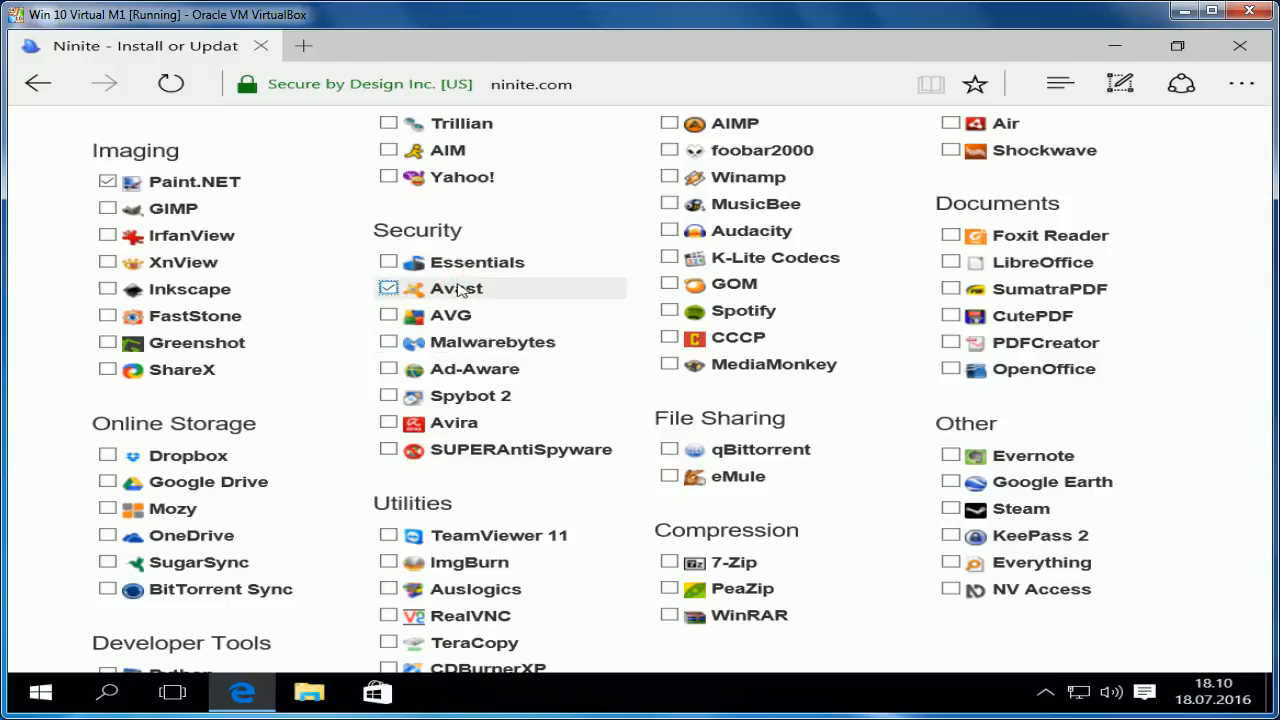
pyautogui.click(472, 342)
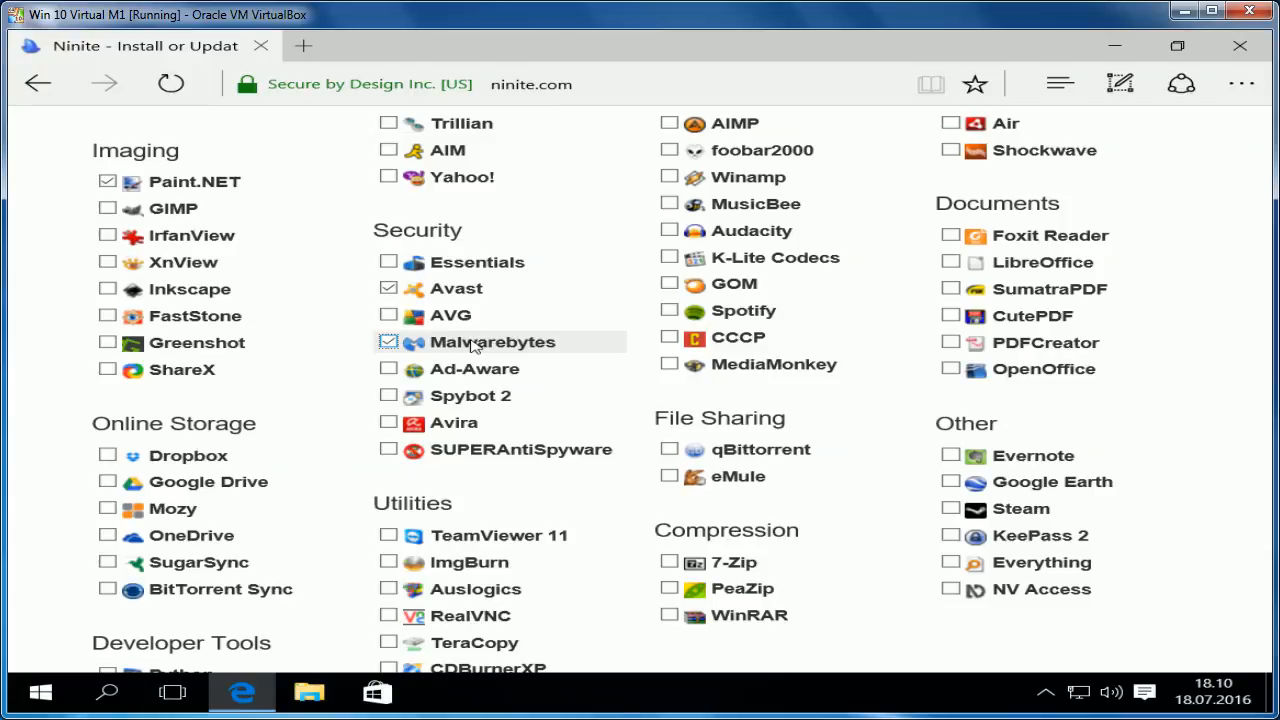
pyautogui.click(478, 452)
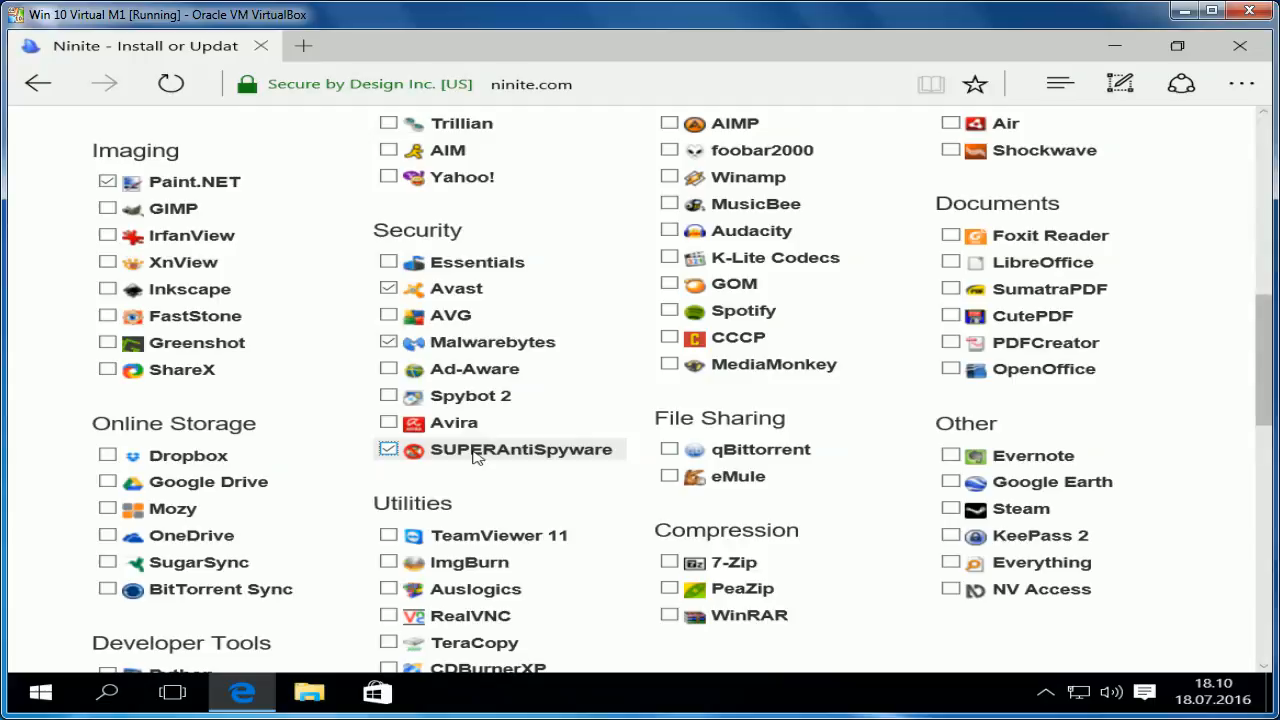
# - Select the utilities TeamViewer 11, ImgBurn, TeraCopy and CDBurnerXP for the Ninite installer
pyautogui.scroll(-1, 478, 455)
pyautogui.click(475, 455)
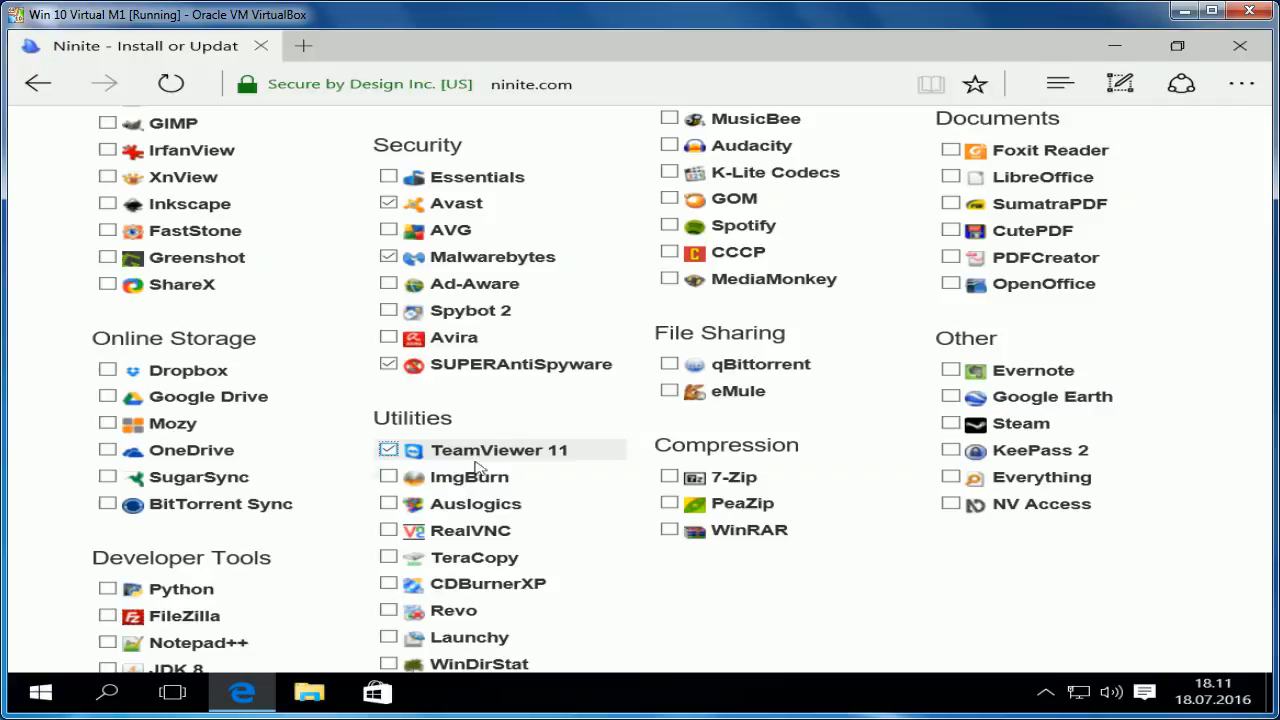
pyautogui.click(474, 483)
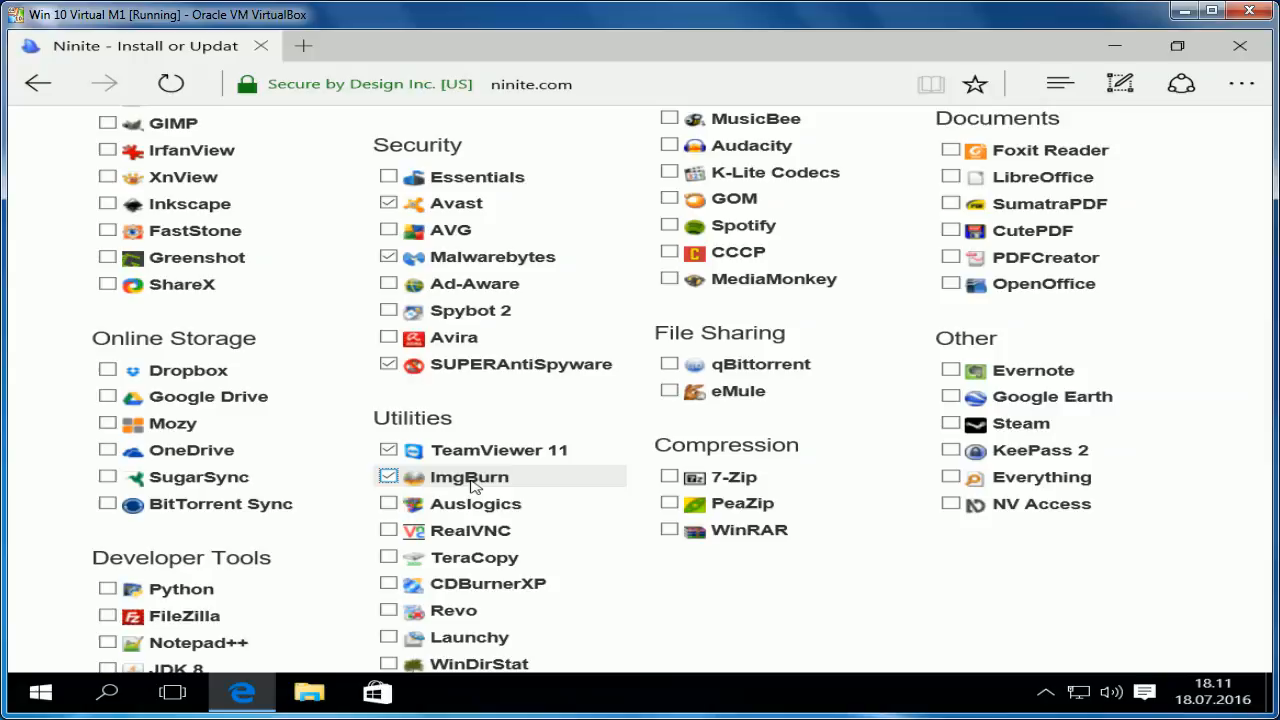
pyautogui.scroll(-2, 474, 483)
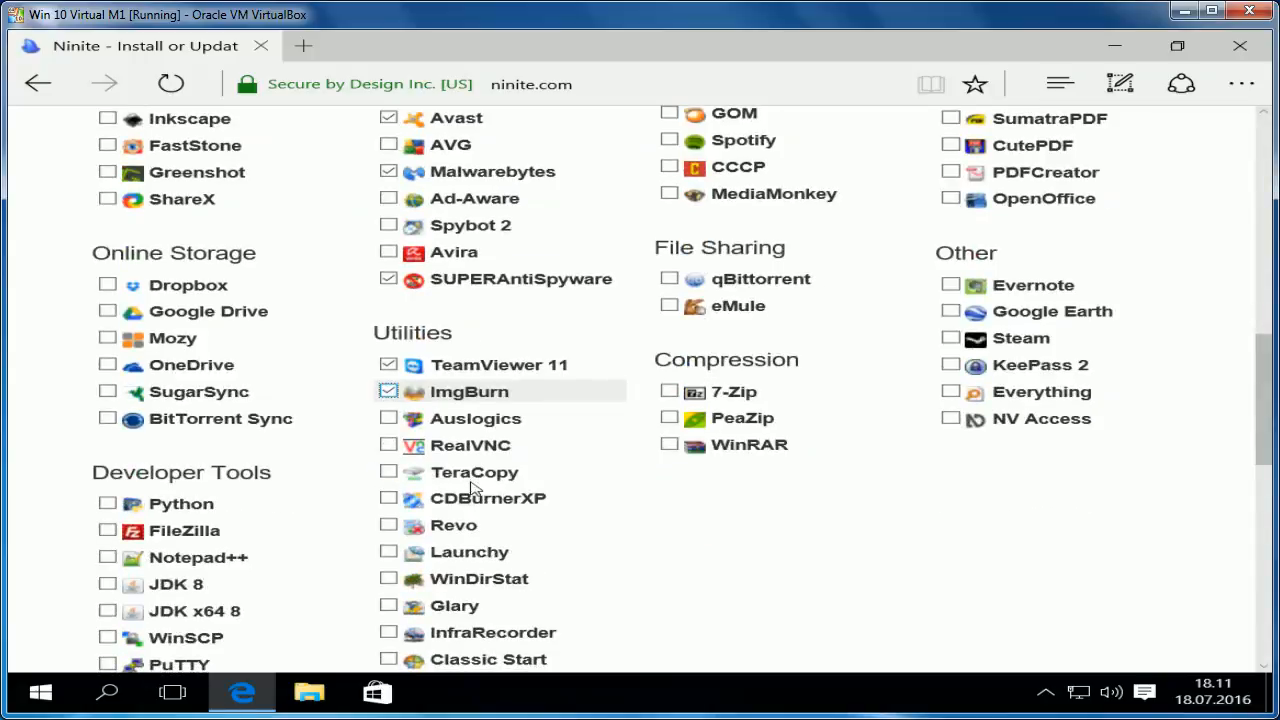
pyautogui.click(472, 483)
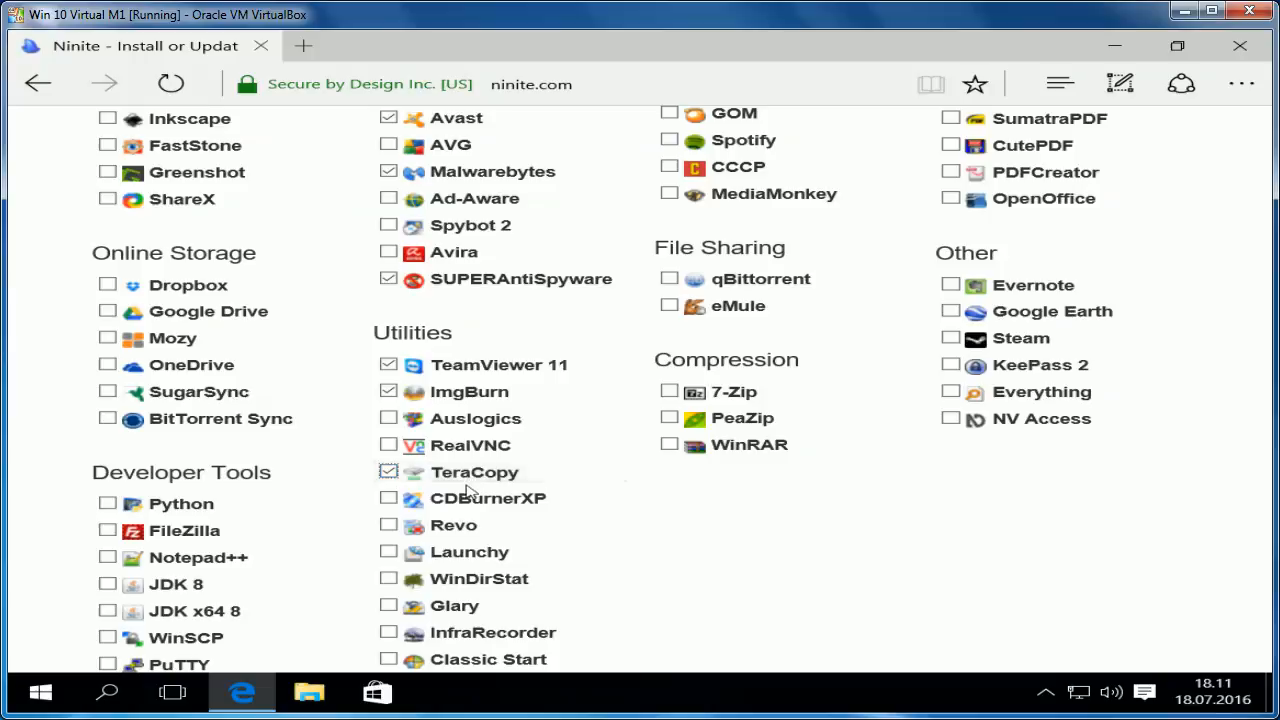
pyautogui.click(466, 505)
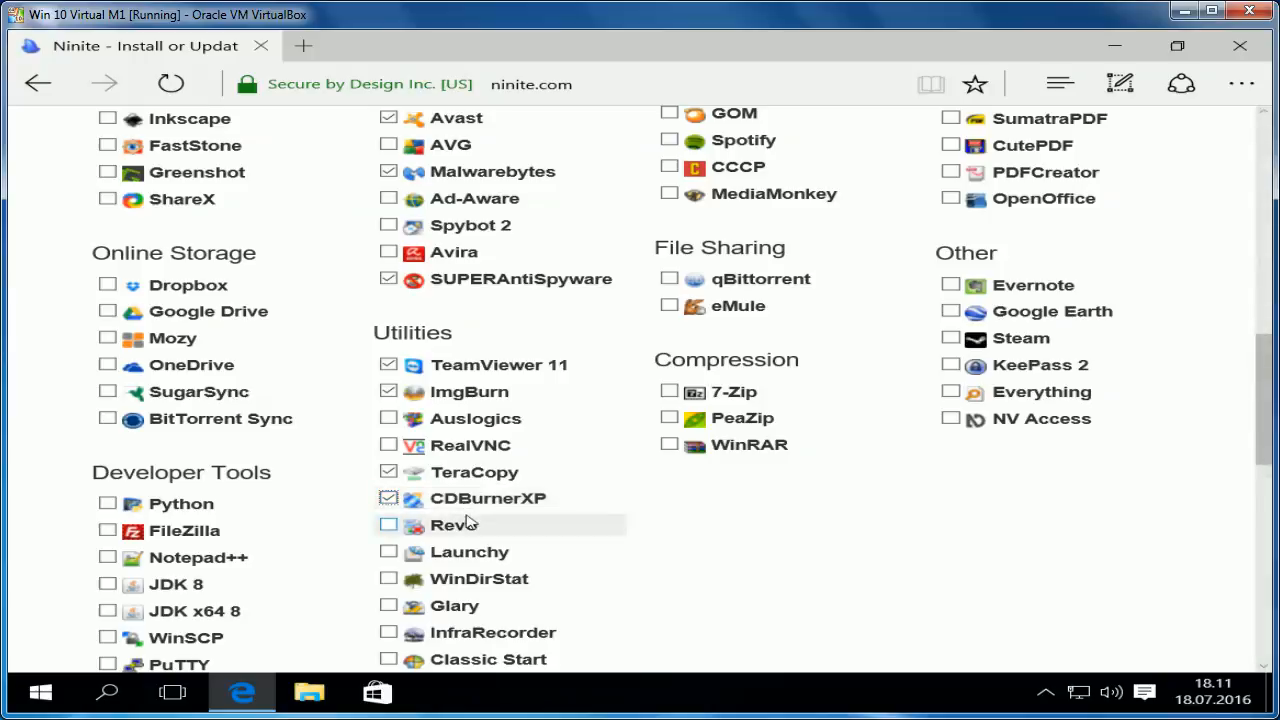
# - Look briefly at the current Windows Start menu, close it, and add Classic Start to the selected utilities
pyautogui.scroll(-1, 483, 553)
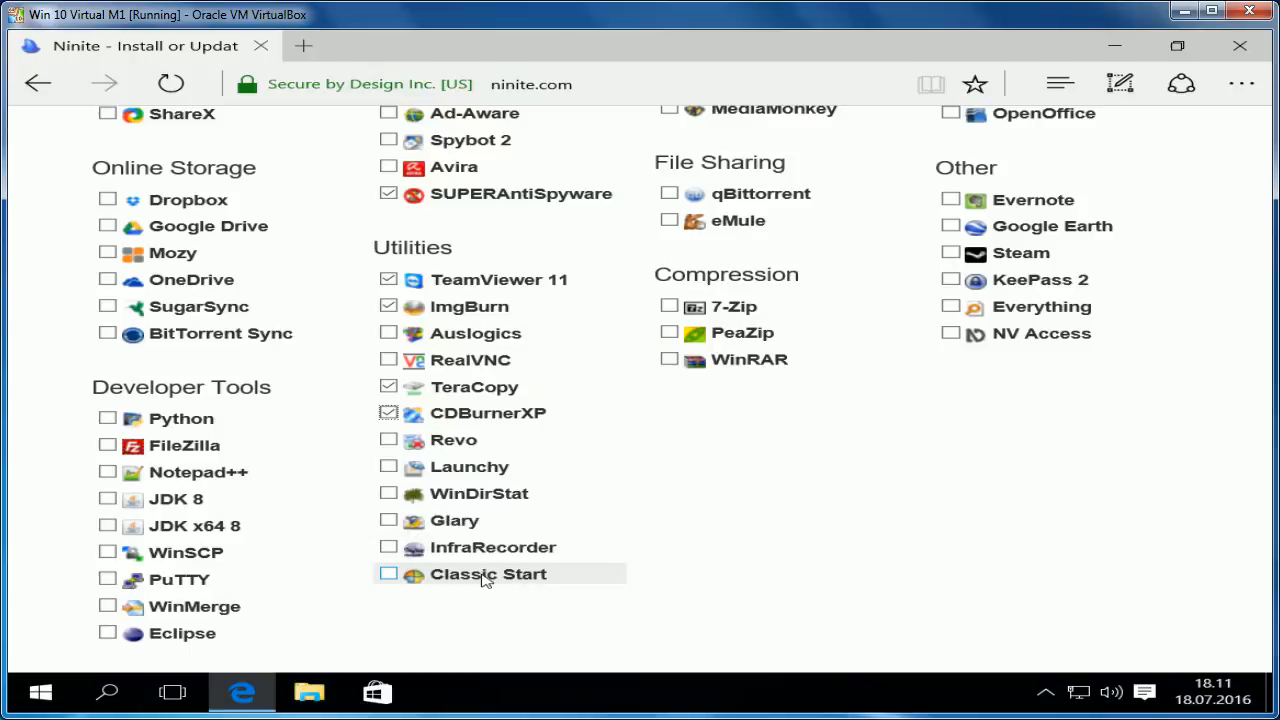
pyautogui.click(45, 700)
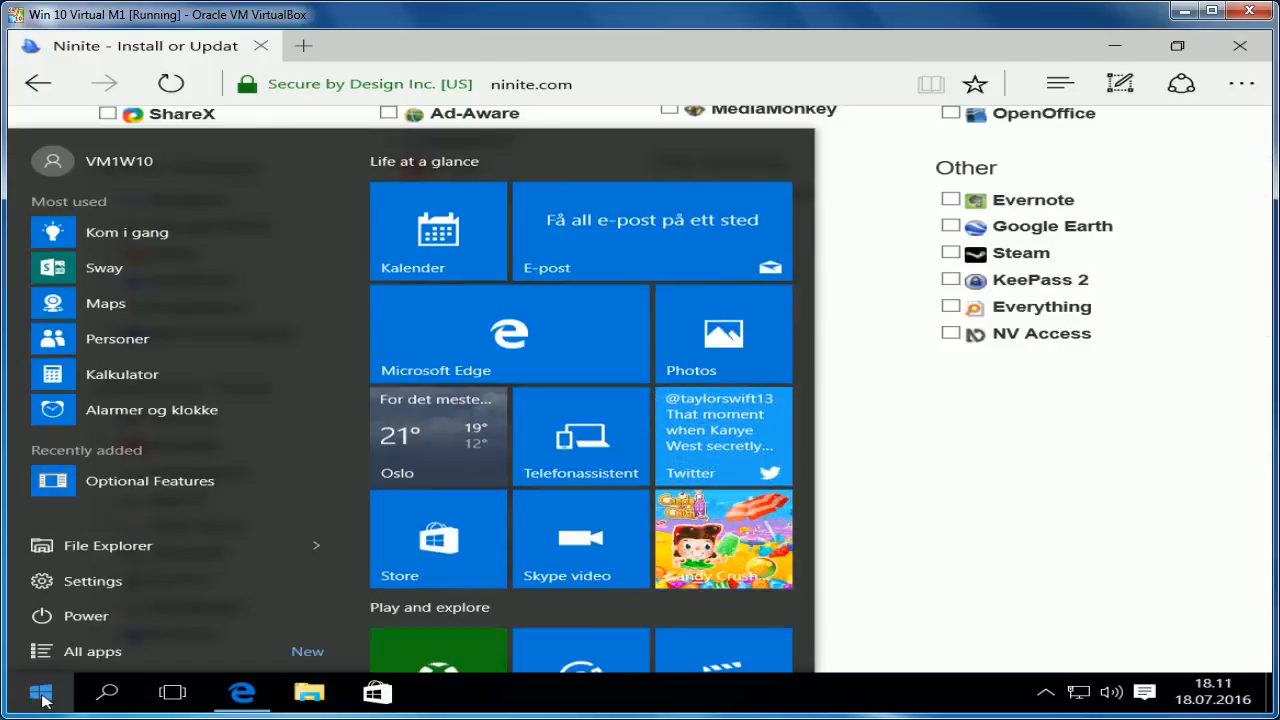
pyautogui.click(42, 696)
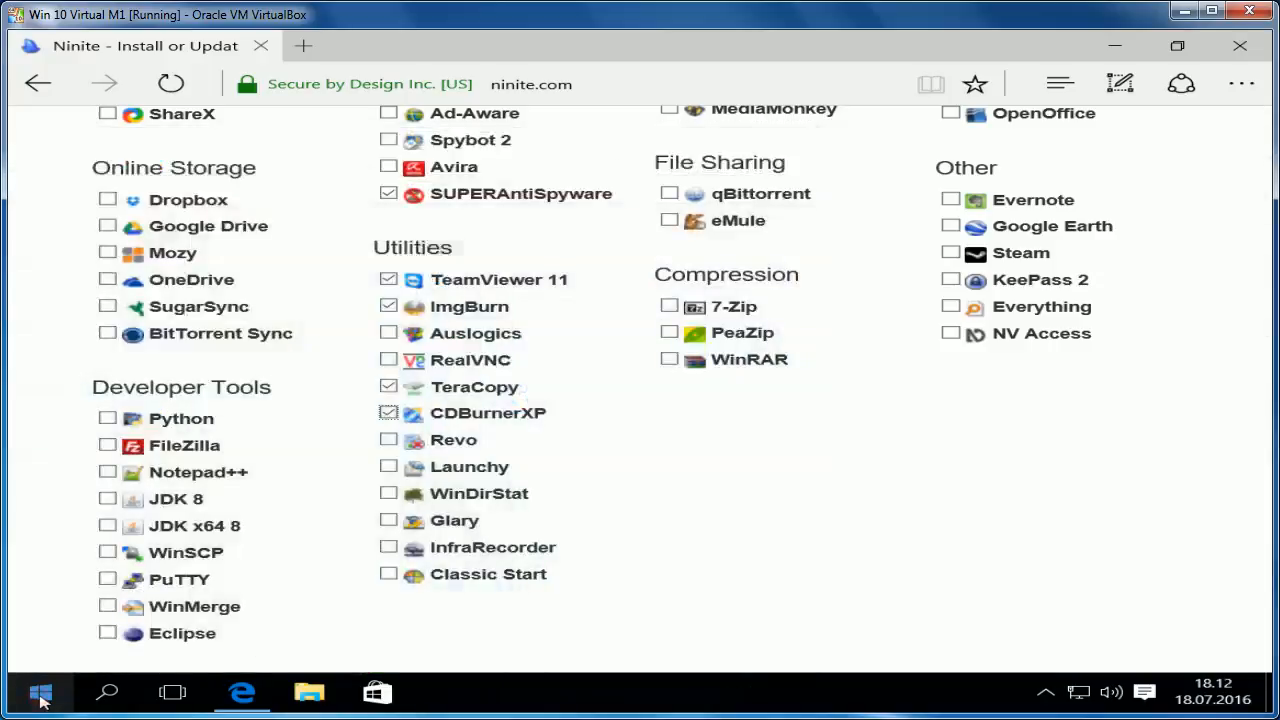
pyautogui.click(505, 574)
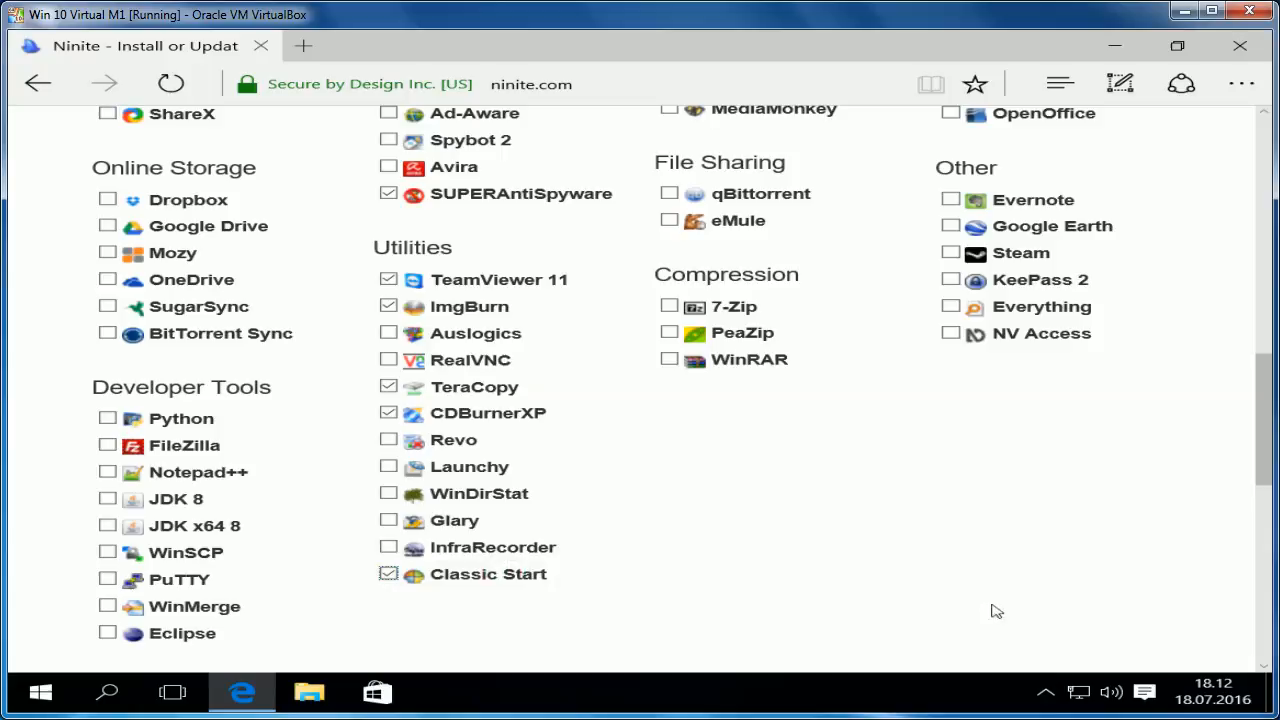
# - Select VLC, Audacity and K-Lite Codecs among the media apps
pyautogui.scroll(5, 996, 611)
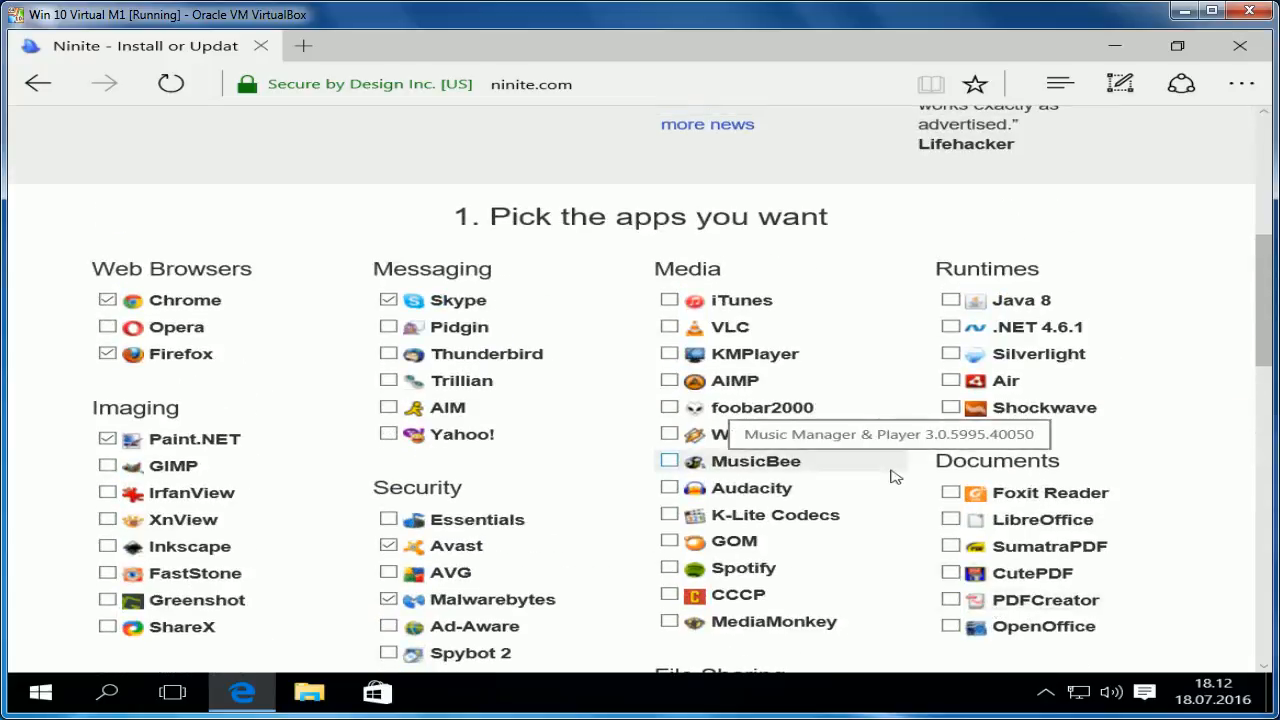
pyautogui.click(748, 330)
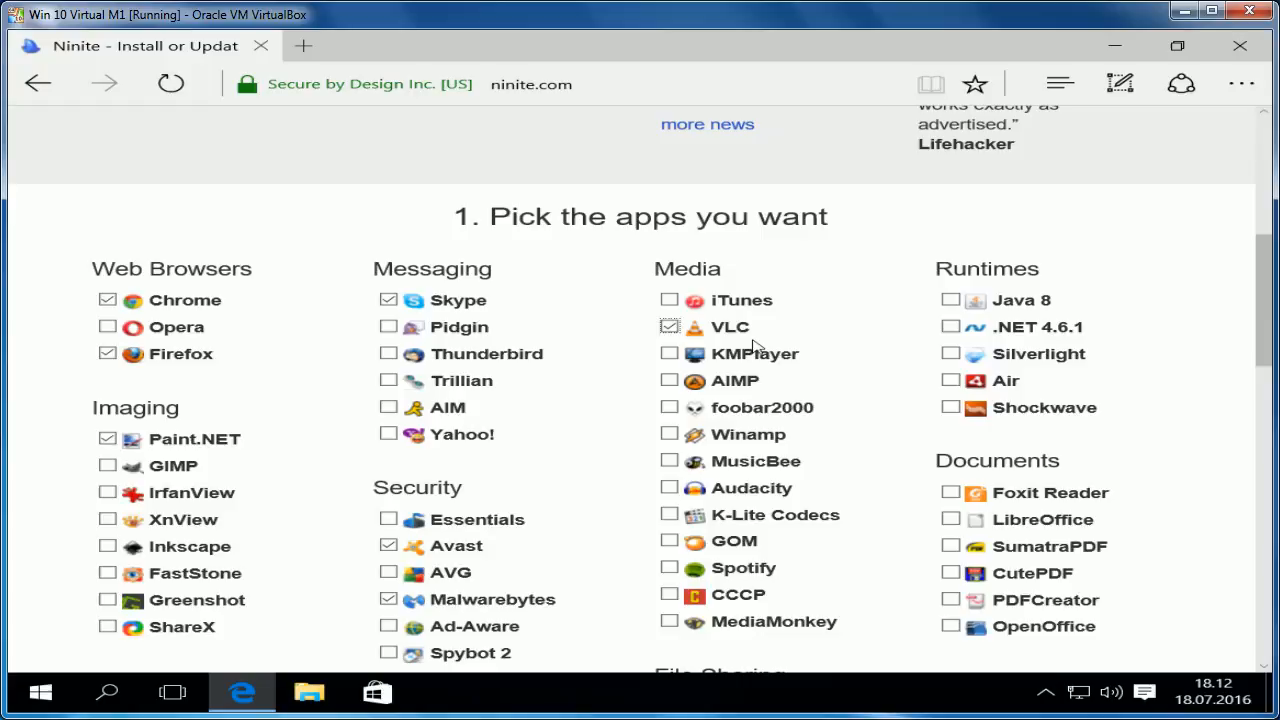
pyautogui.scroll(-1, 755, 345)
pyautogui.click(757, 405)
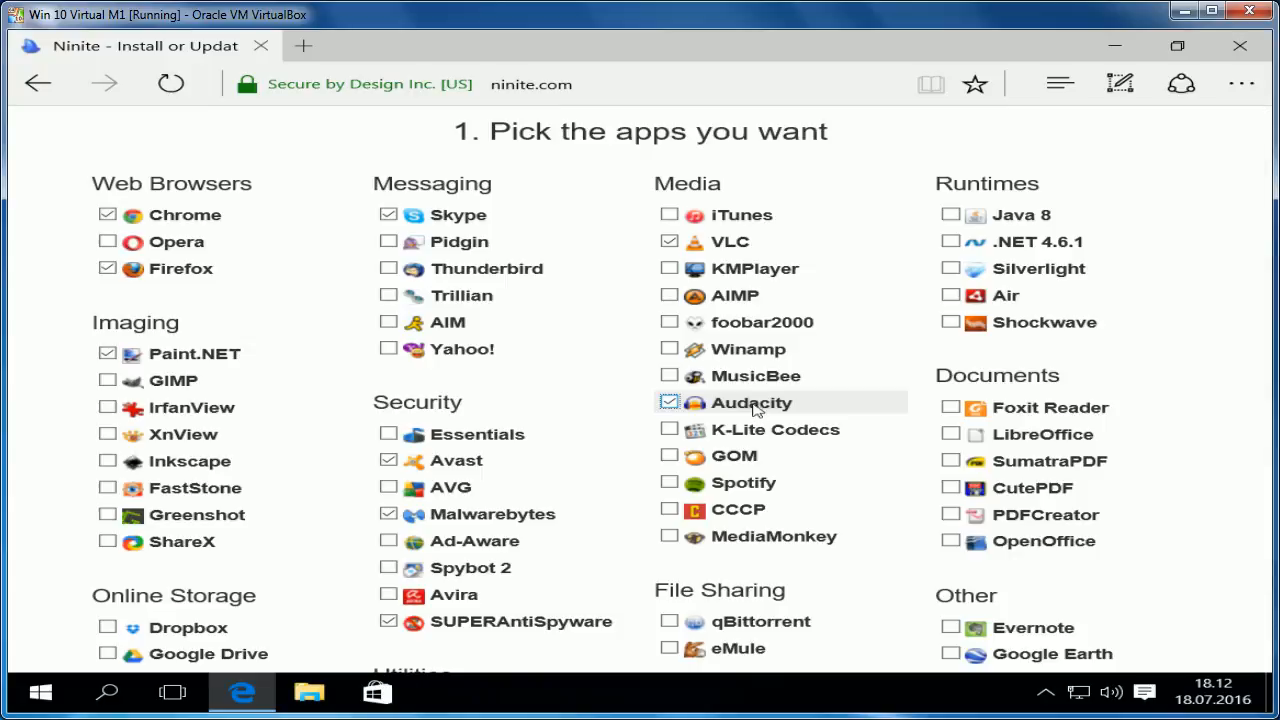
pyautogui.click(744, 430)
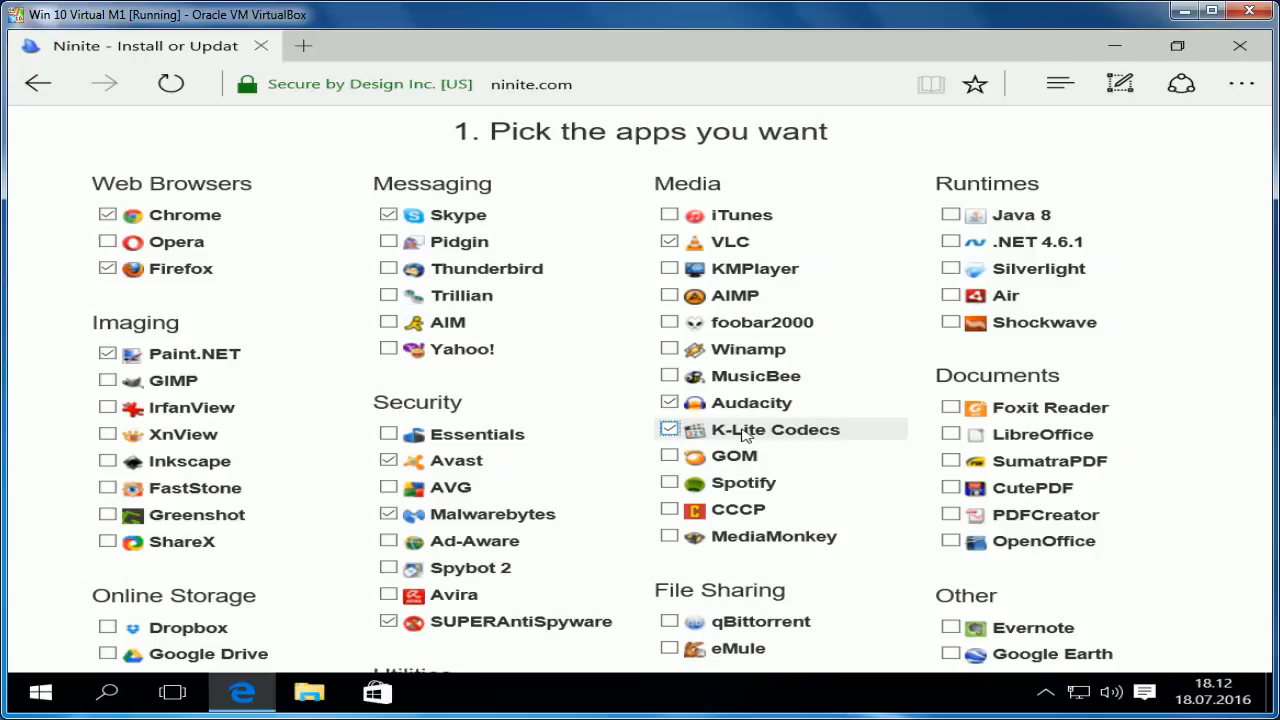
# - Select 7-Zip as the compression app for the installer
pyautogui.scroll(-3, 743, 433)
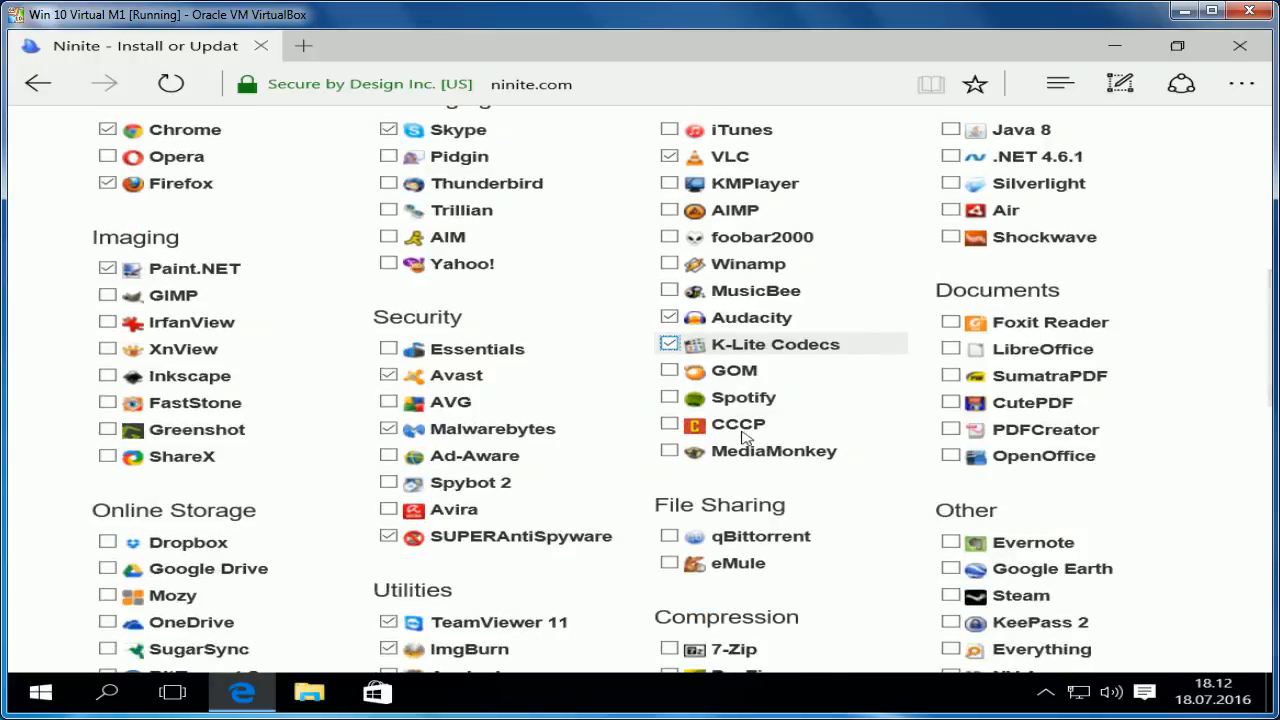
pyautogui.scroll(-2, 743, 447)
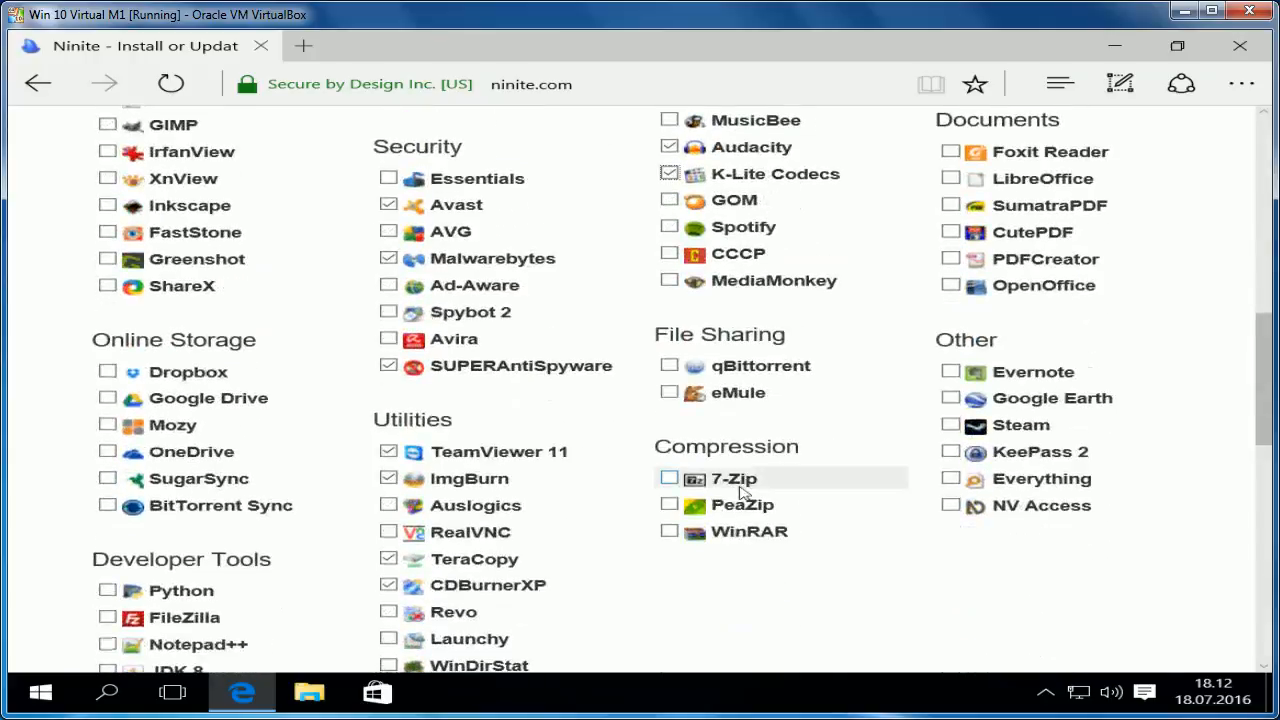
pyautogui.click(672, 480)
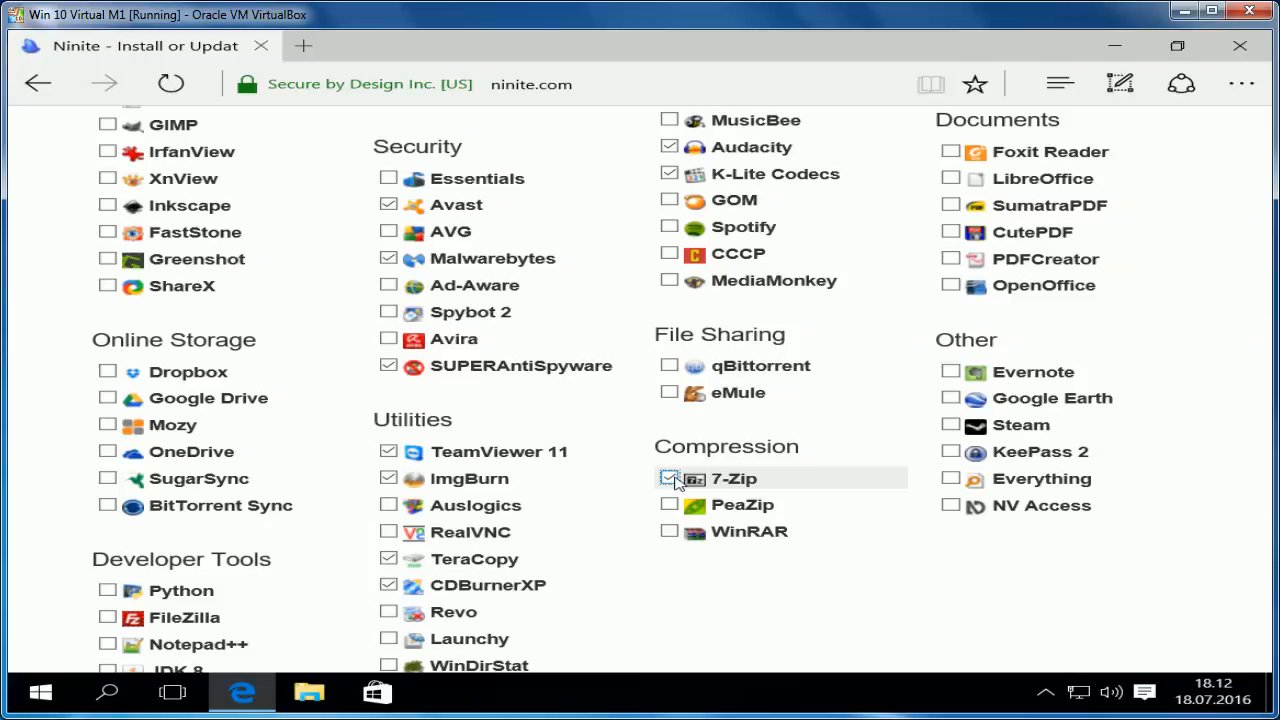
pyautogui.click(669, 479)
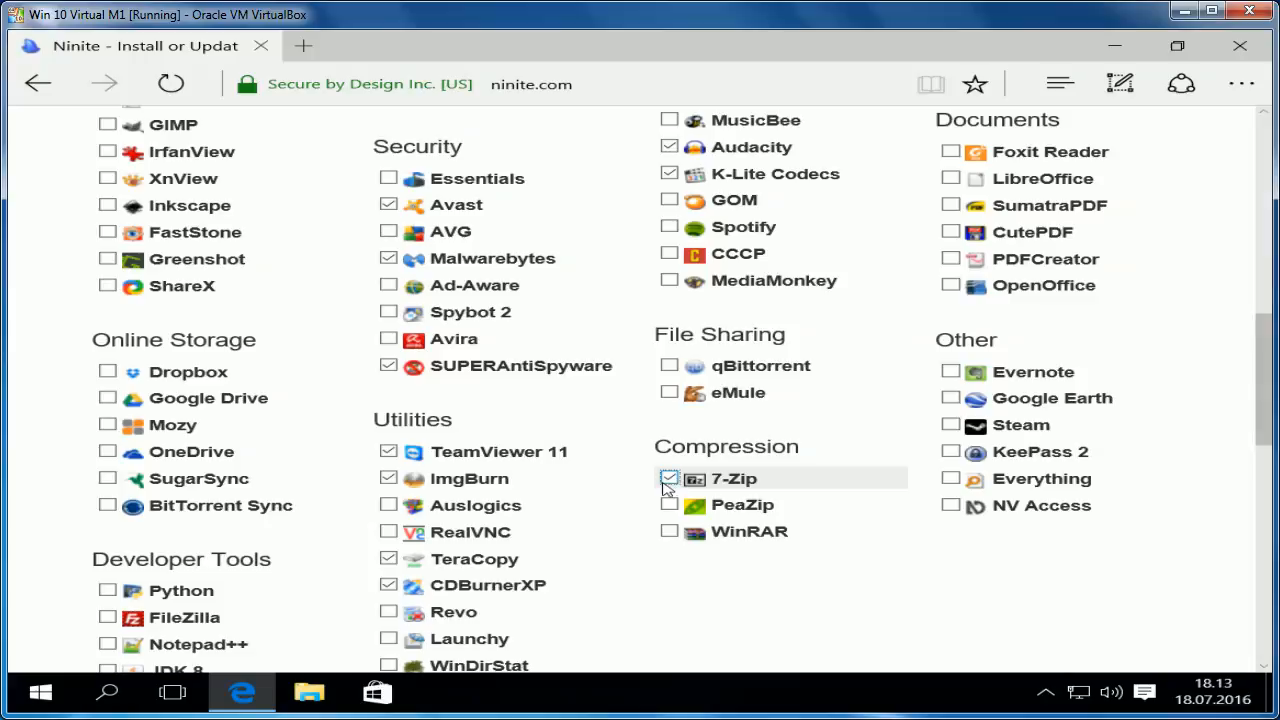
# - Select the runtimes Java 8, .NET 4.6.1 and Silverlight
pyautogui.scroll(4, 1107, 473)
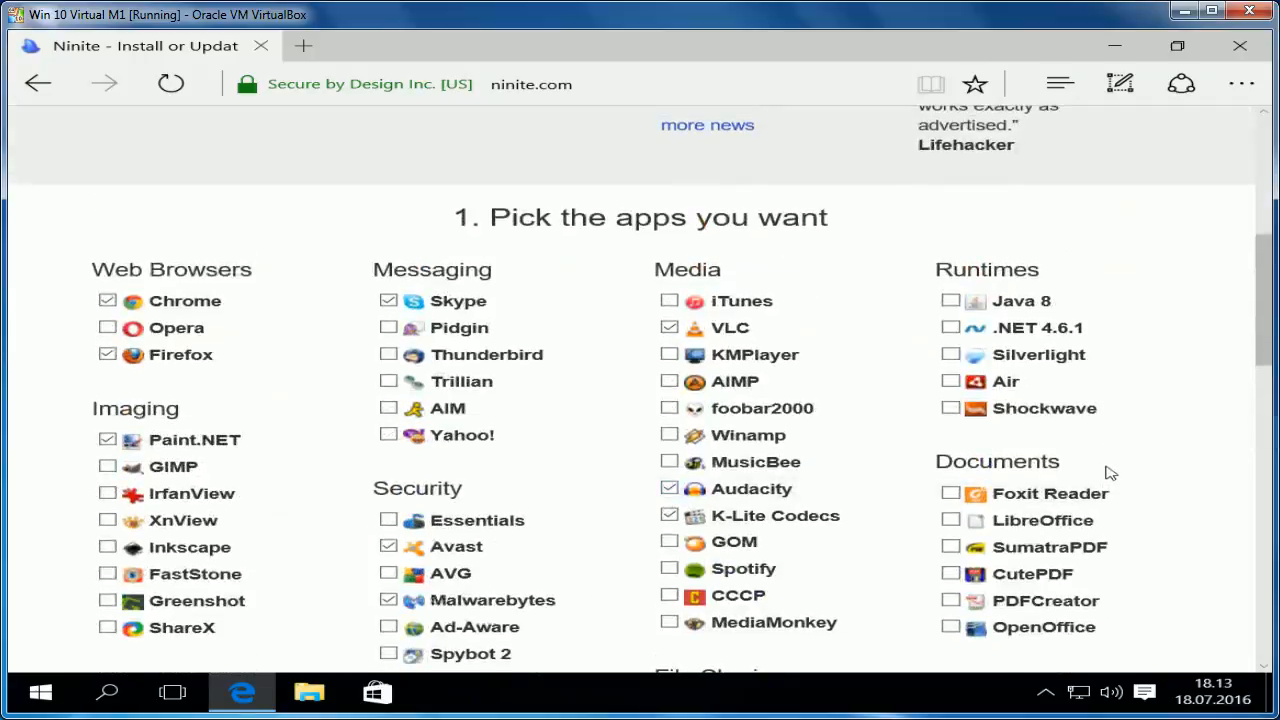
pyautogui.click(1003, 302)
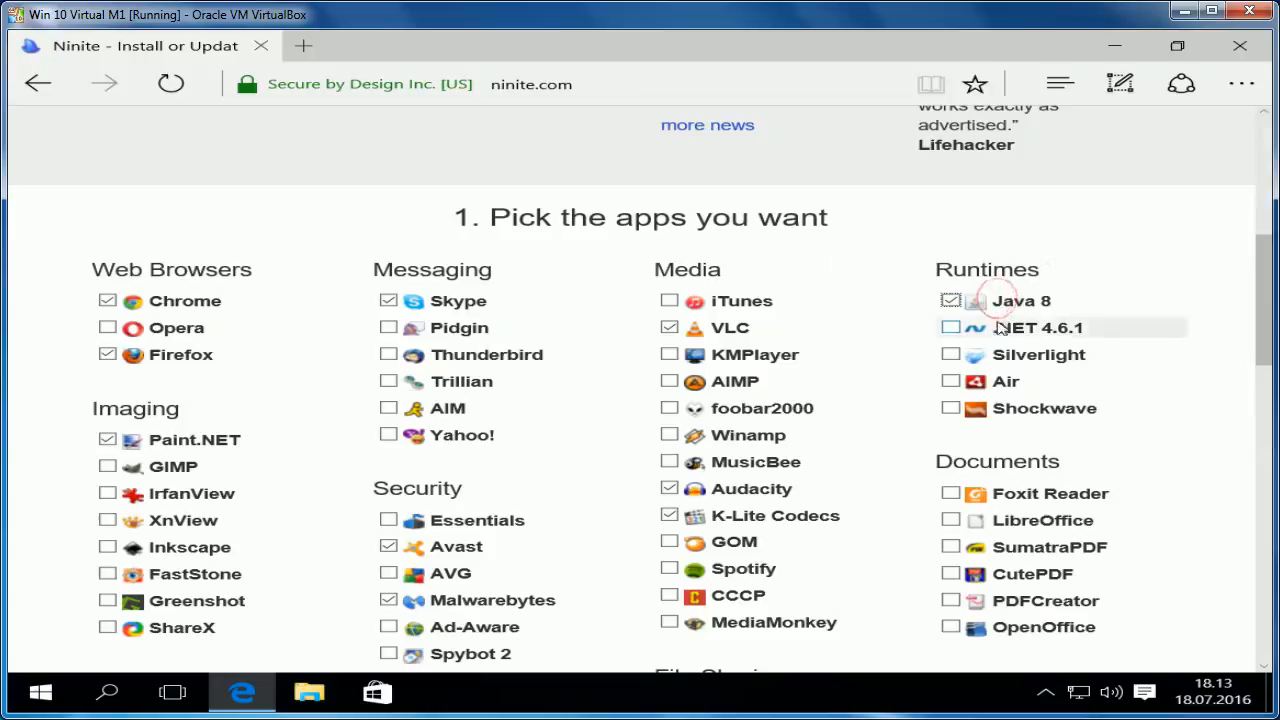
pyautogui.click(1000, 330)
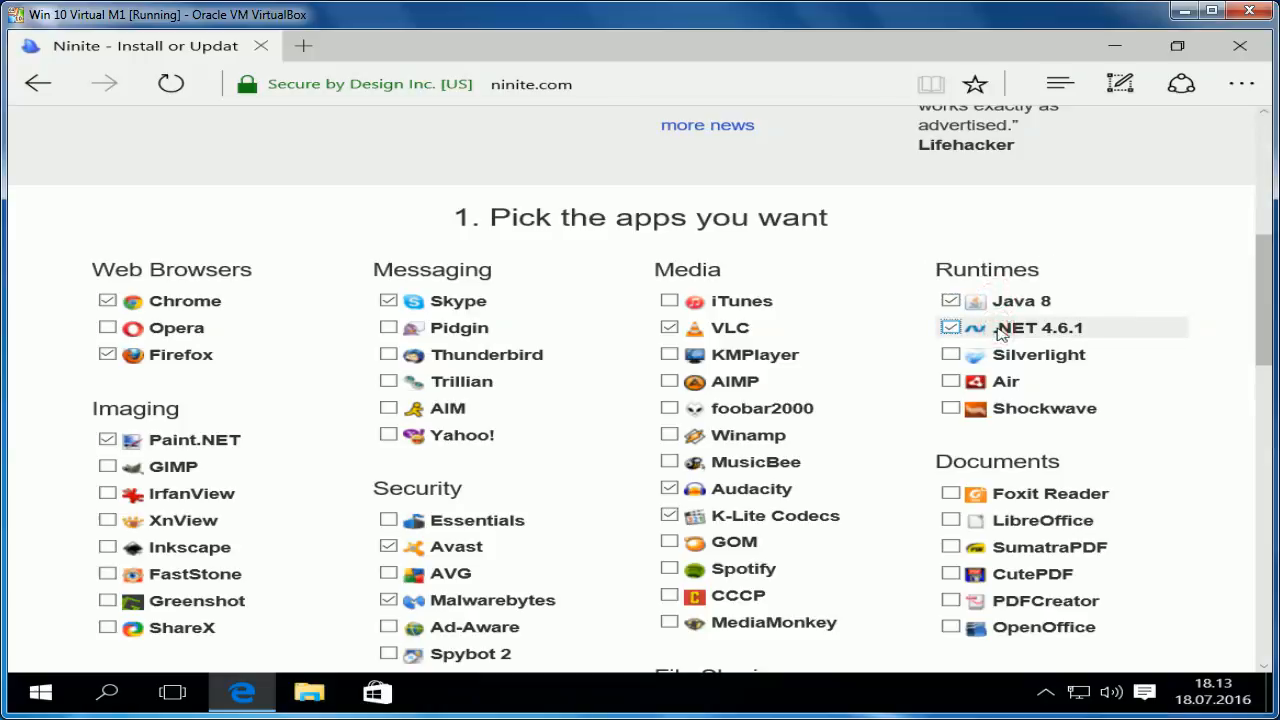
pyautogui.click(1004, 356)
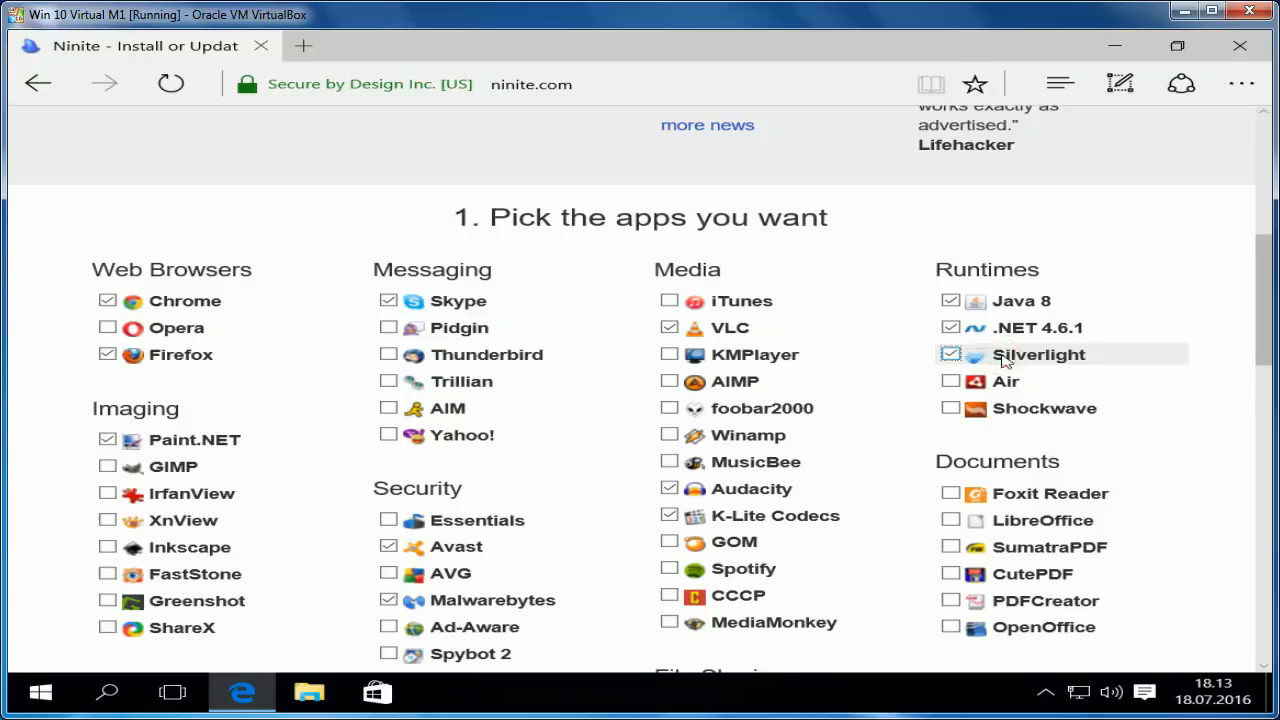
# - Select the document apps Foxit Reader, LibreOffice and CutePDF
pyautogui.scroll(-1, 1010, 360)
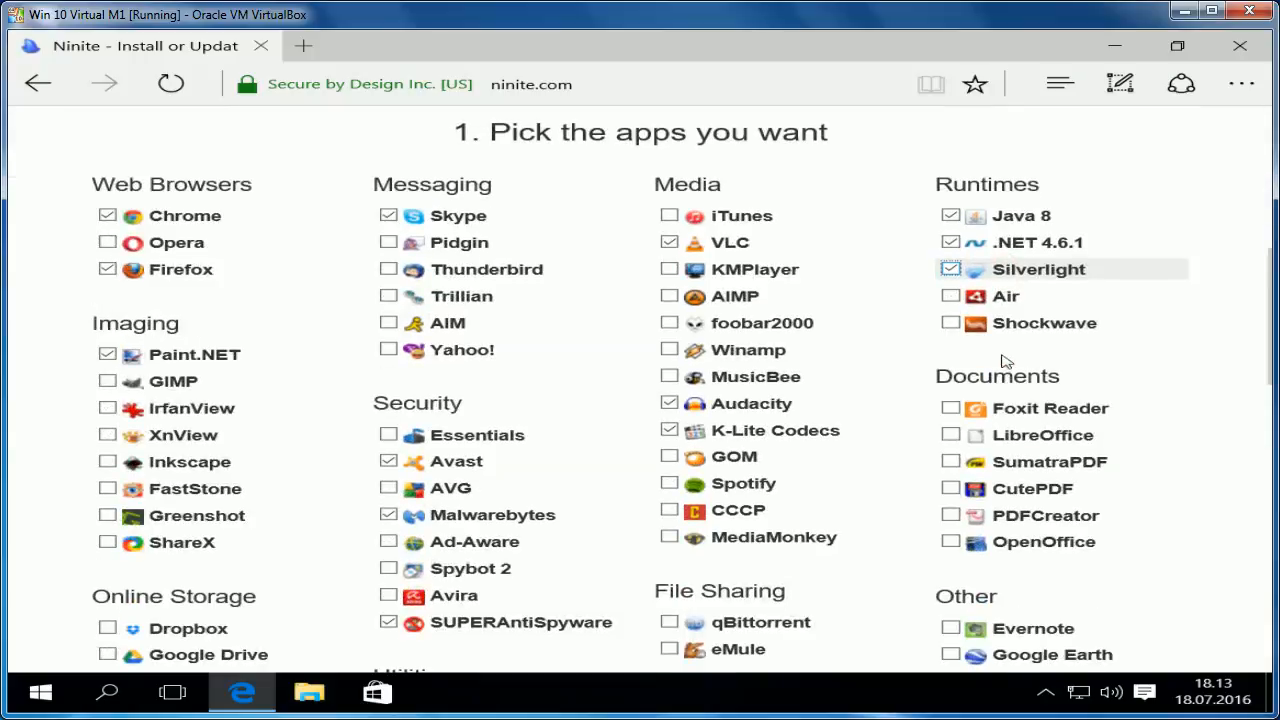
pyautogui.click(1036, 416)
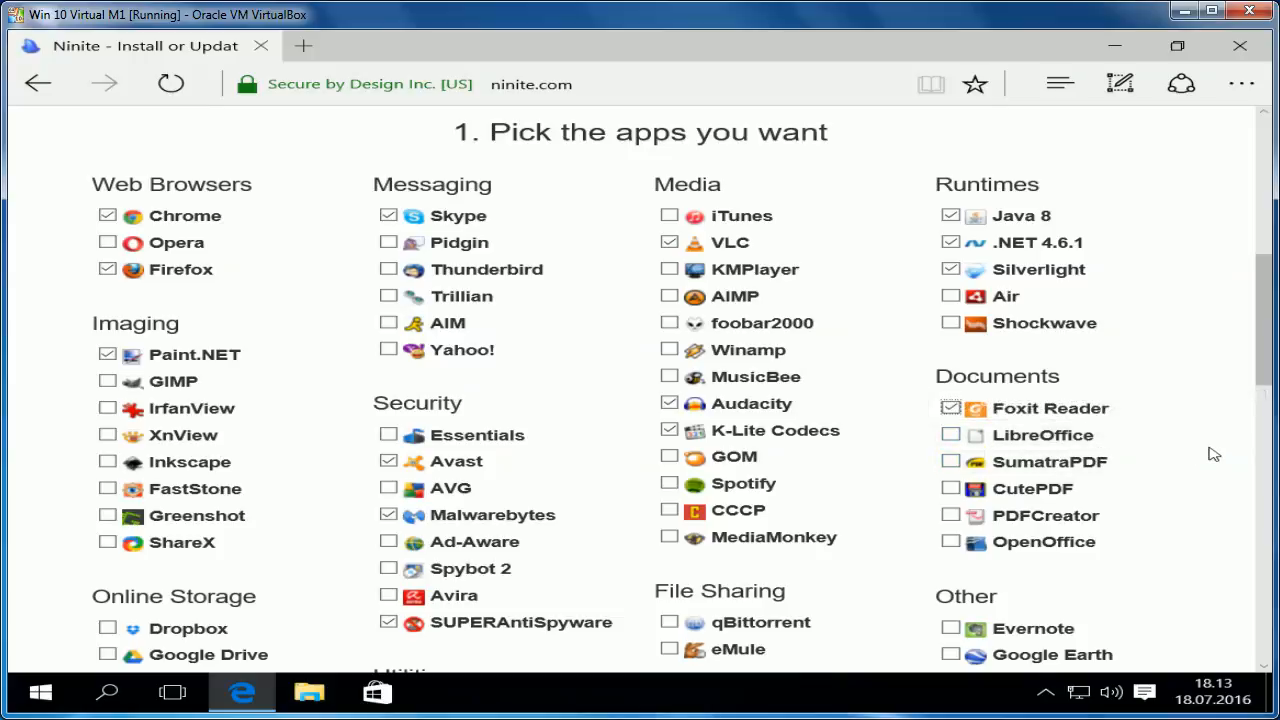
pyautogui.click(1076, 435)
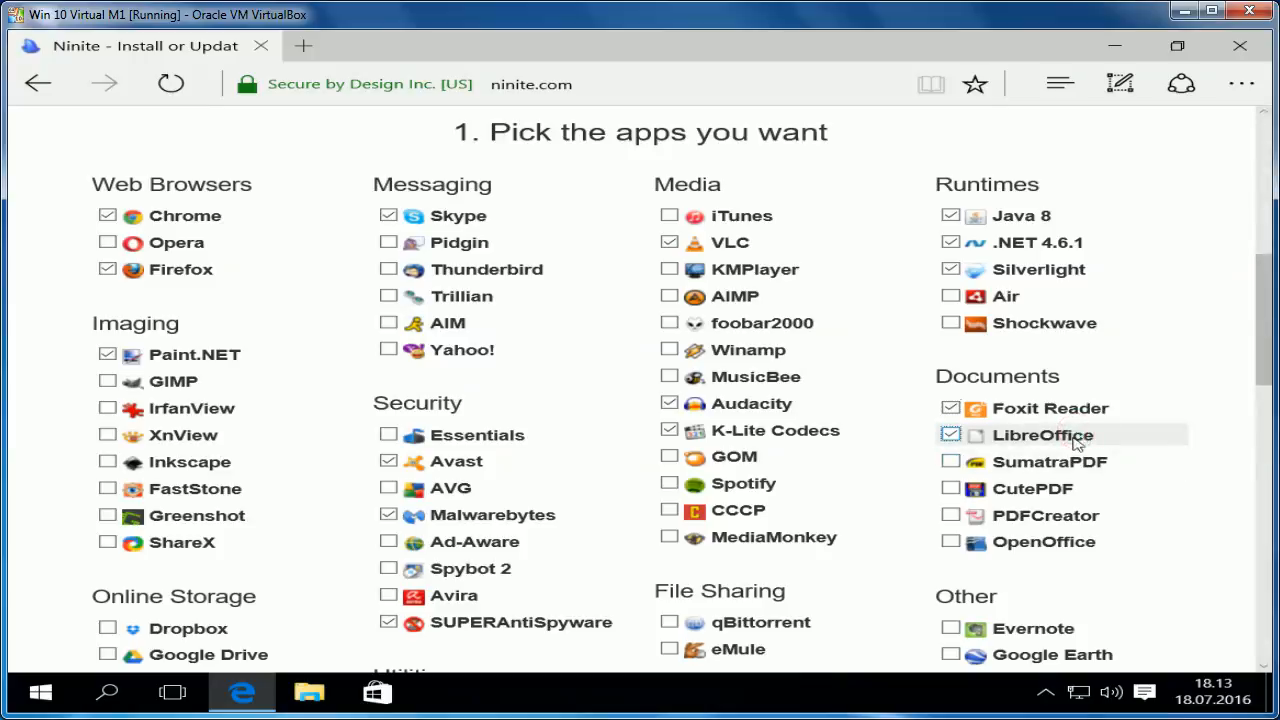
pyautogui.click(1053, 492)
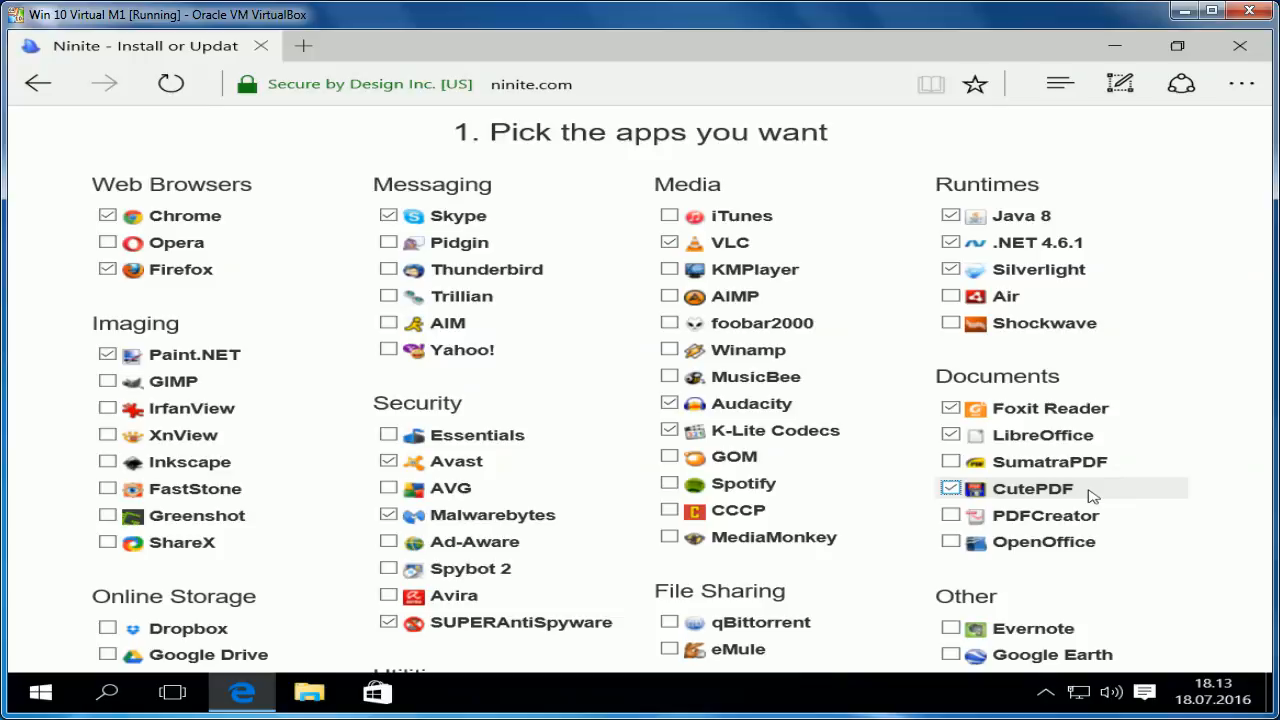
# - Add KeePass 2 from the Other category to the selected apps
pyautogui.scroll(-1, 1093, 497)
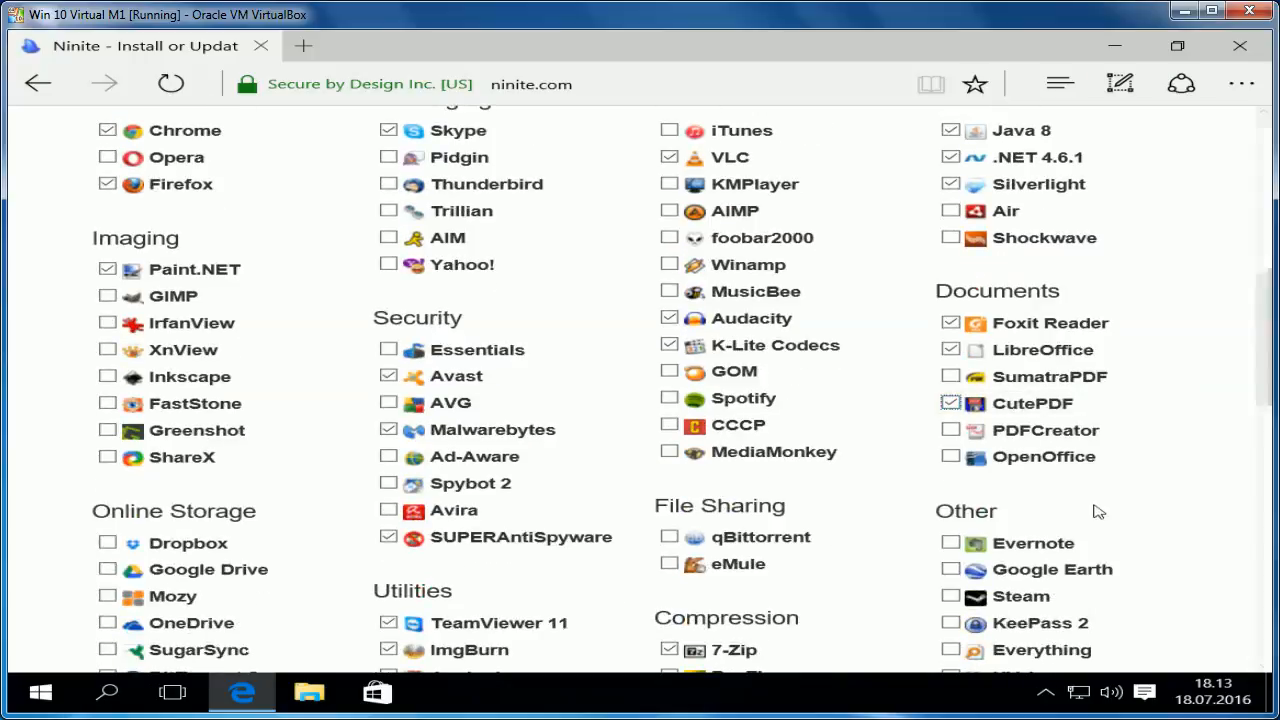
pyautogui.scroll(-1, 1117, 522)
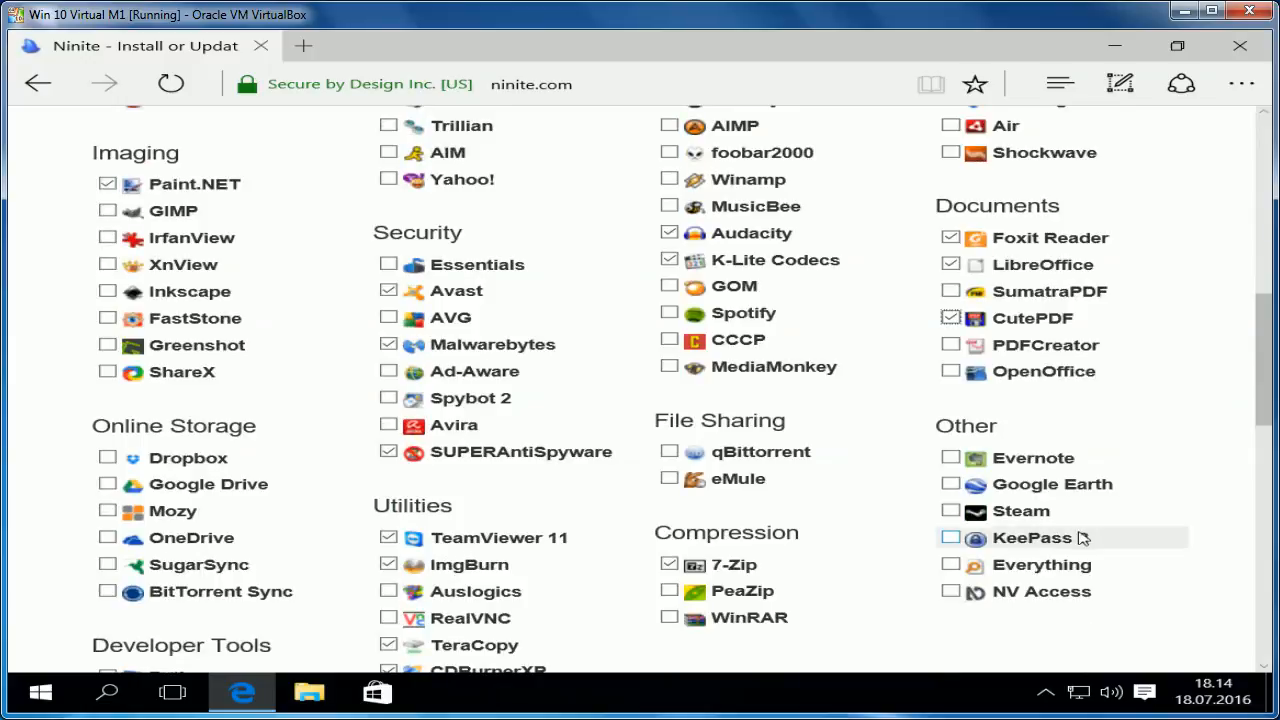
pyautogui.click(1072, 538)
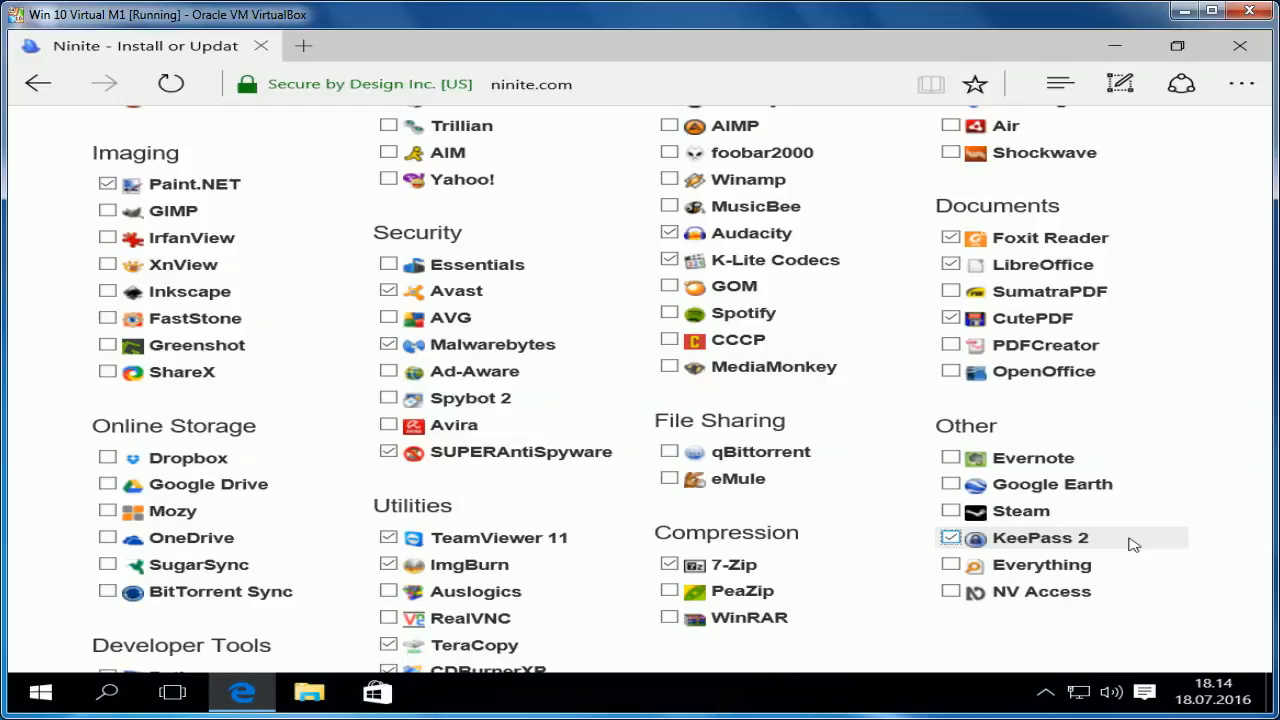
# - Generate and download the custom Ninite installer for the selected apps
pyautogui.scroll(-5, 1133, 544)
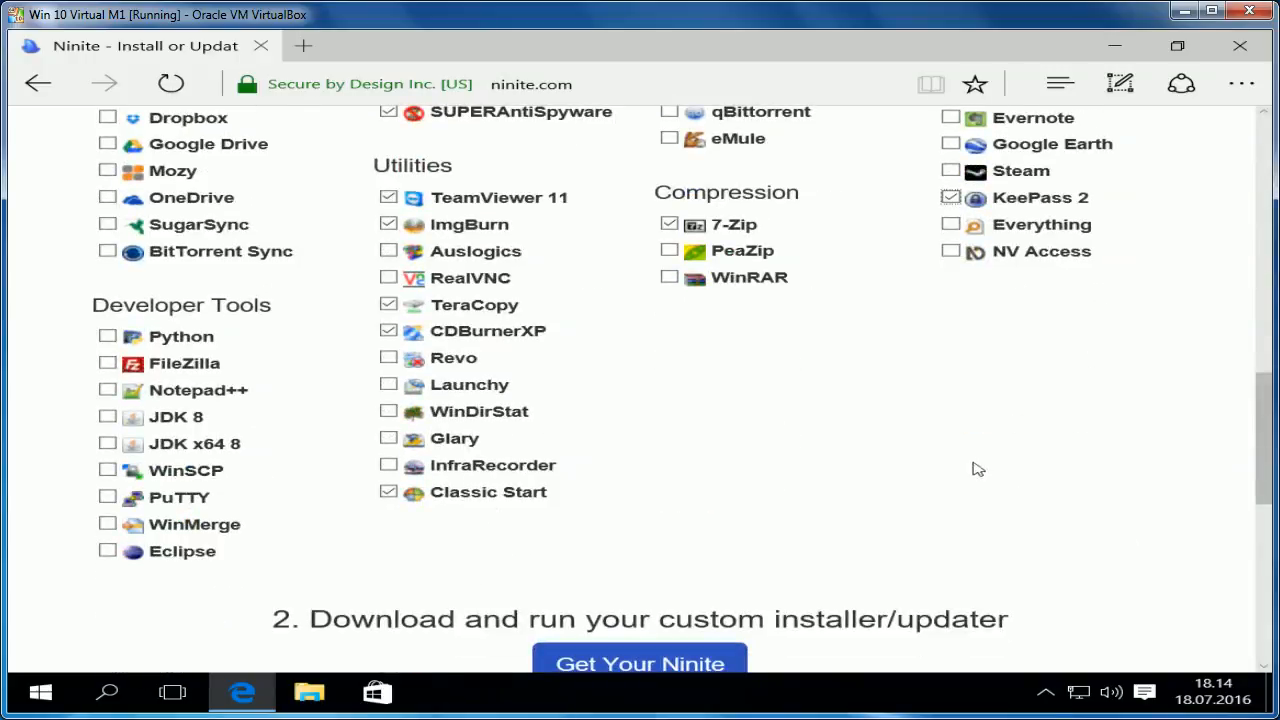
pyautogui.scroll(-3, 836, 444)
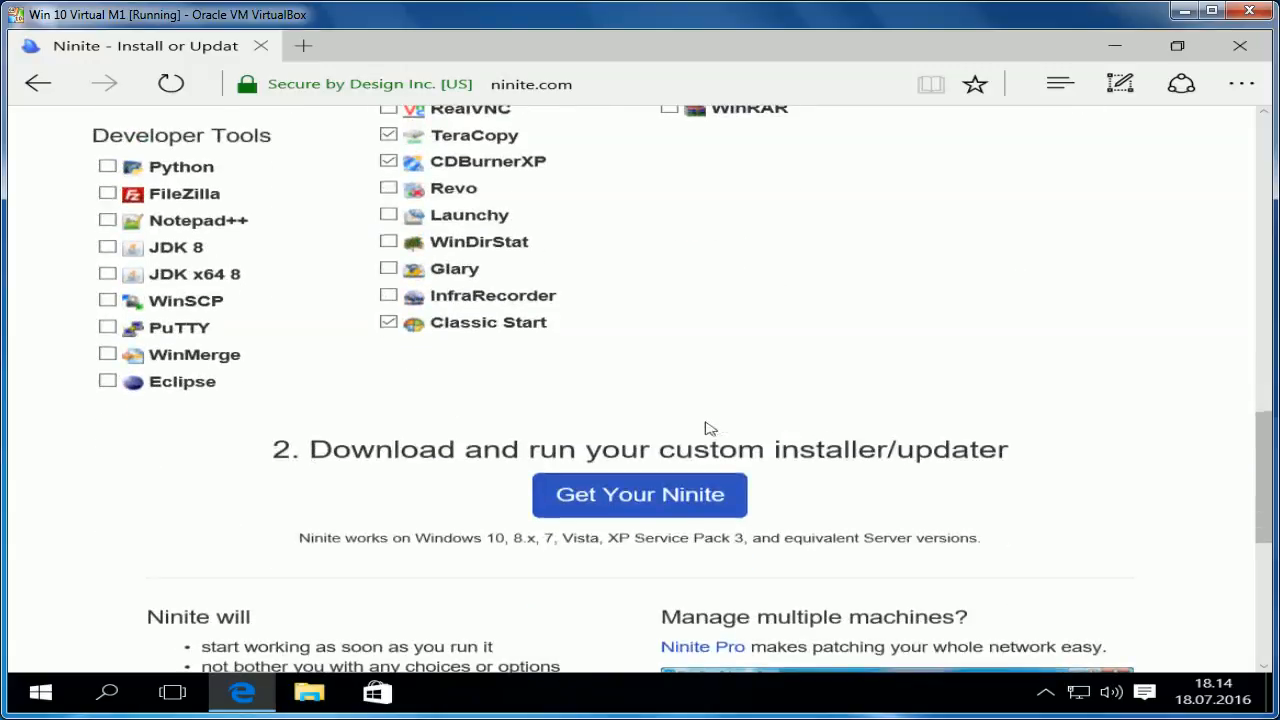
pyautogui.click(620, 511)
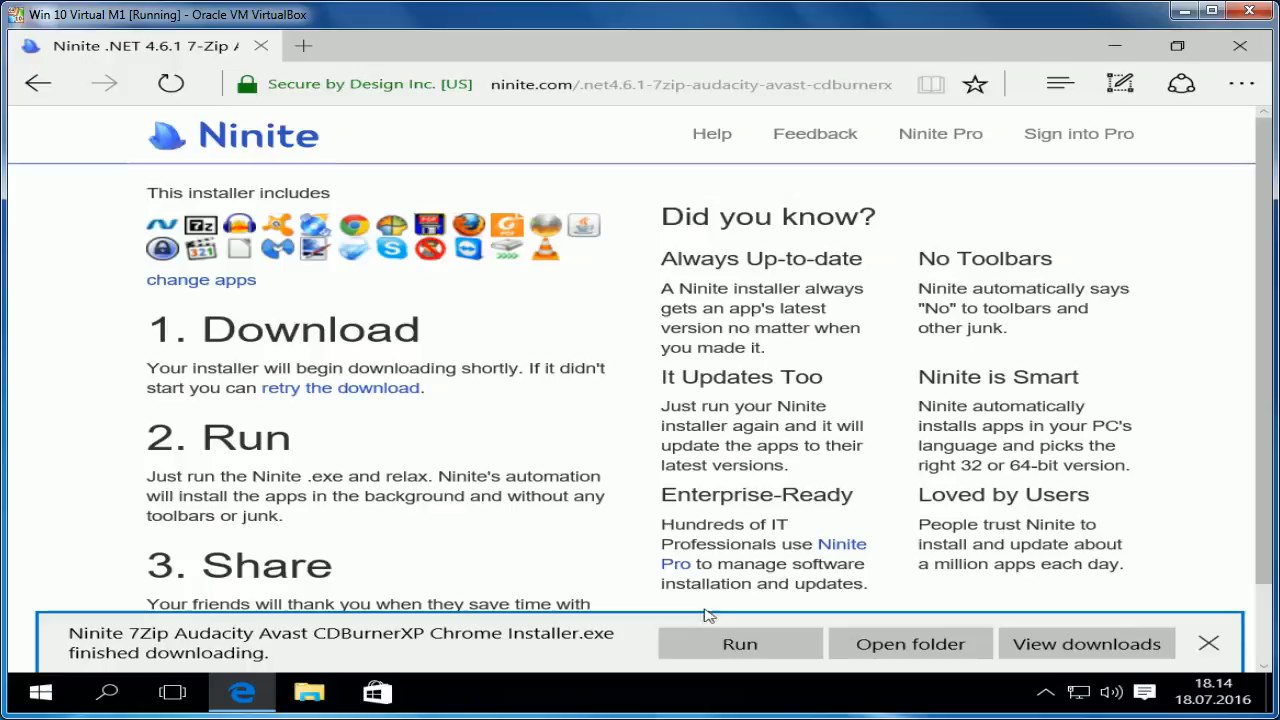
# - Open the download folder that contains the Ninite installer from the browser's download list
pyautogui.scroll(-2, 740, 588)
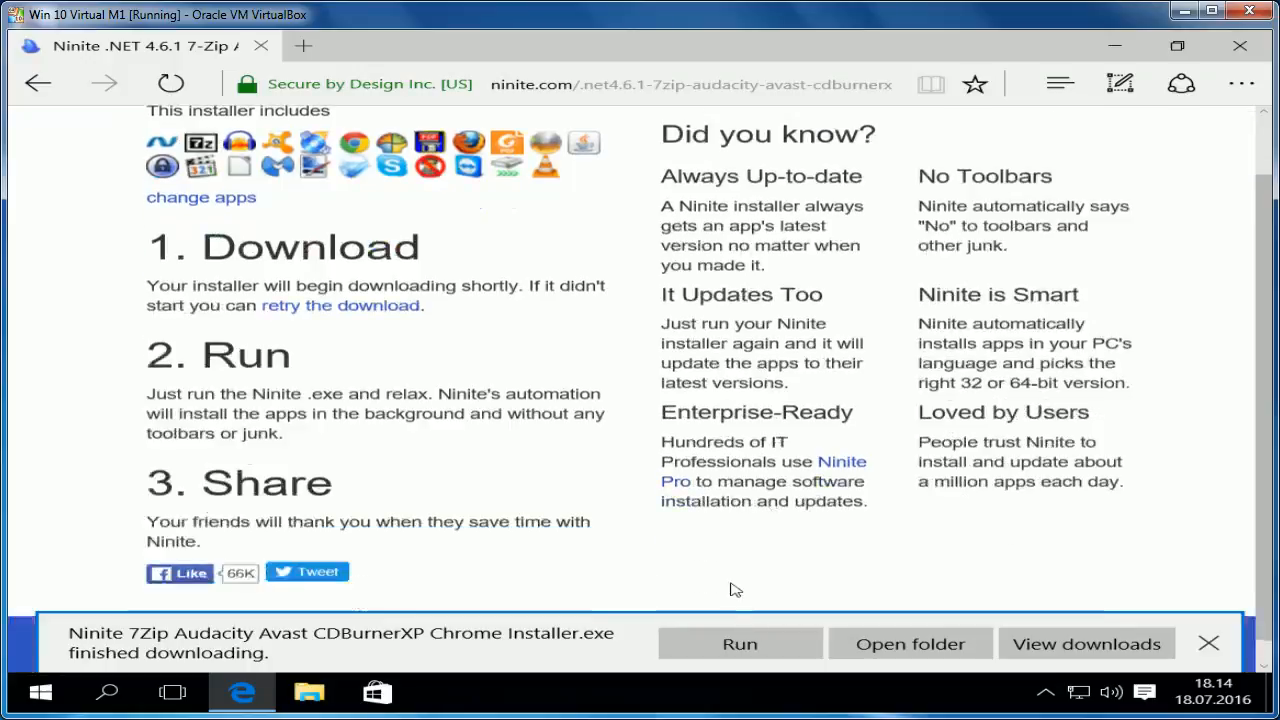
pyautogui.click(1052, 646)
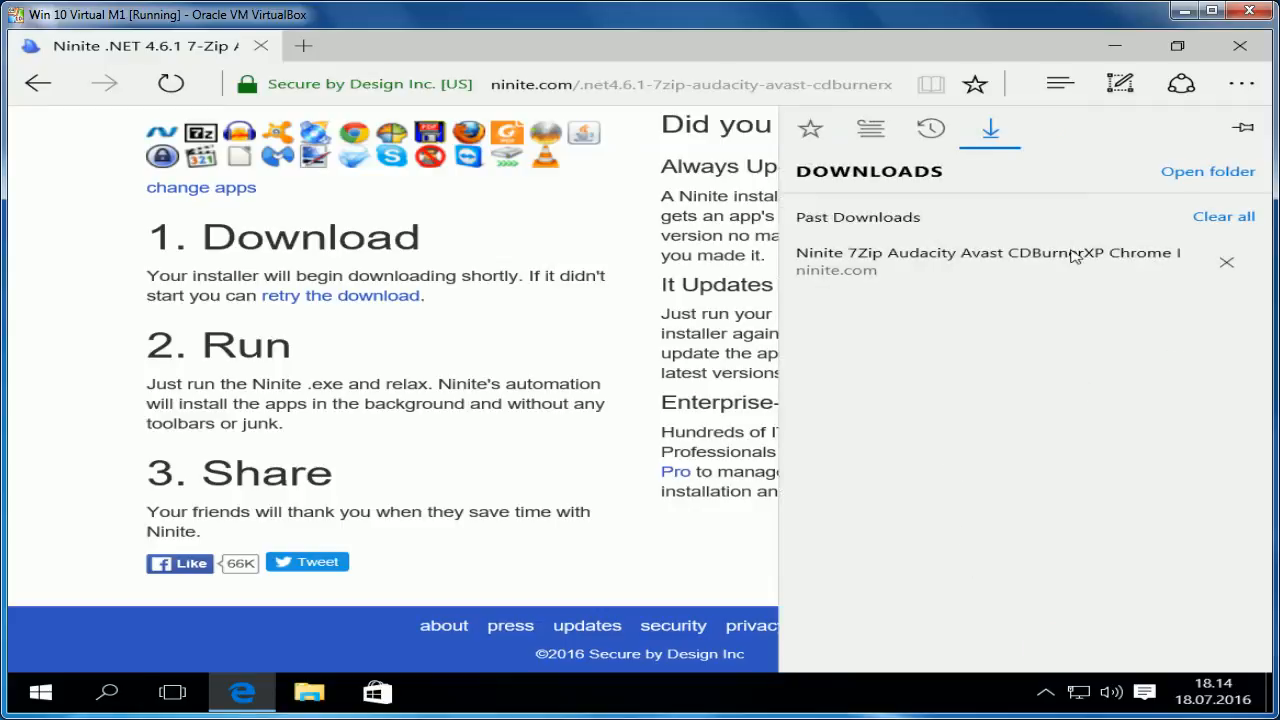
pyautogui.click(1170, 175)
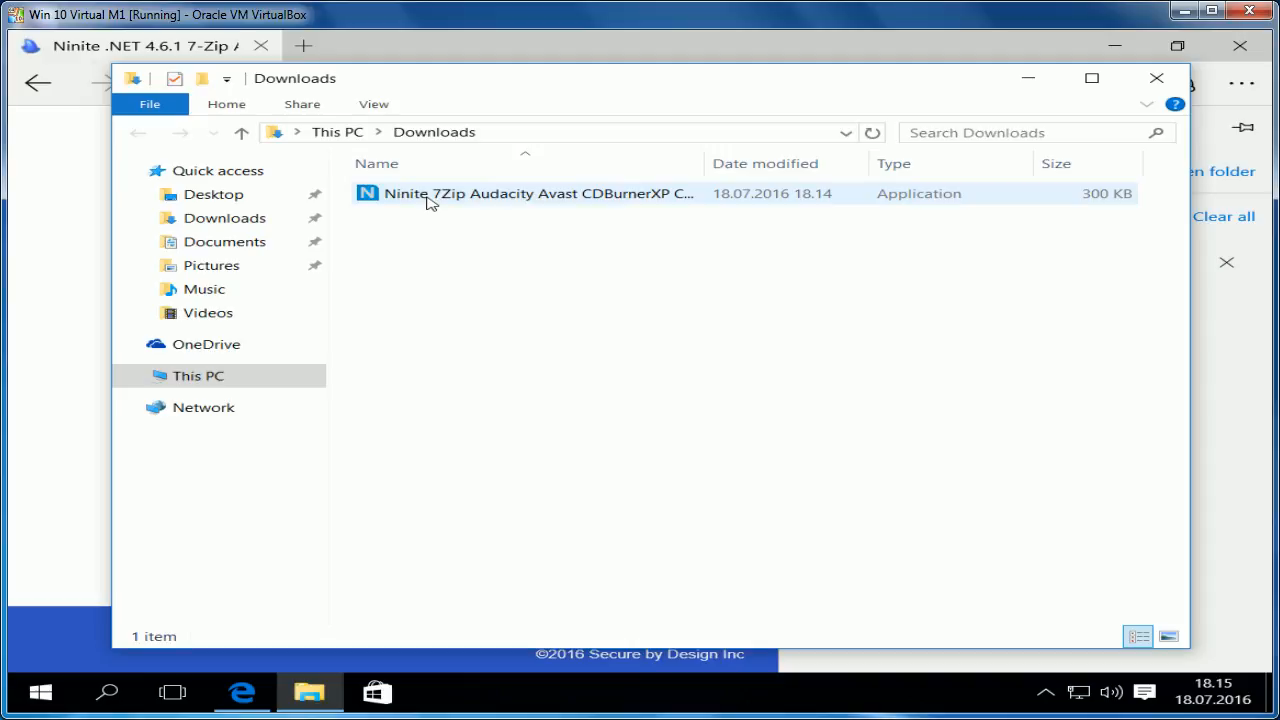
# - Rename the downloaded Ninite installer as "Update the programs"
pyautogui.click(427, 200)
pyautogui.click(427, 200)
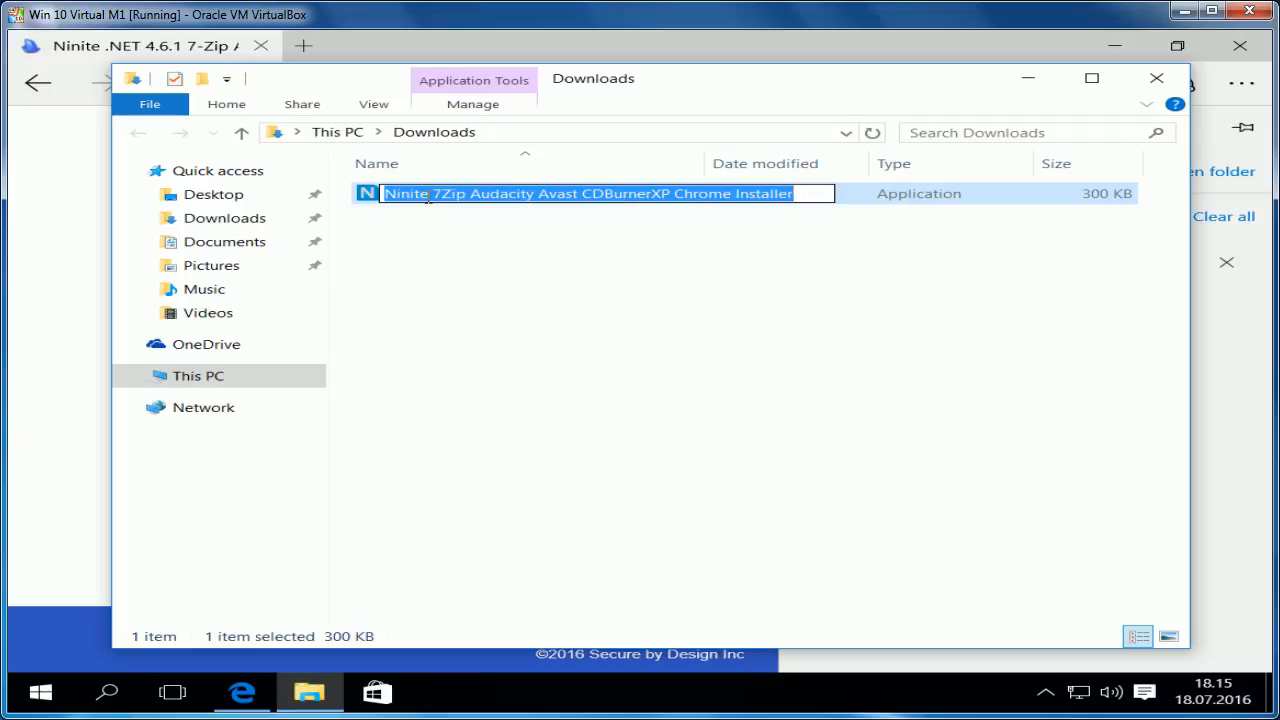
pyautogui.write('Update')
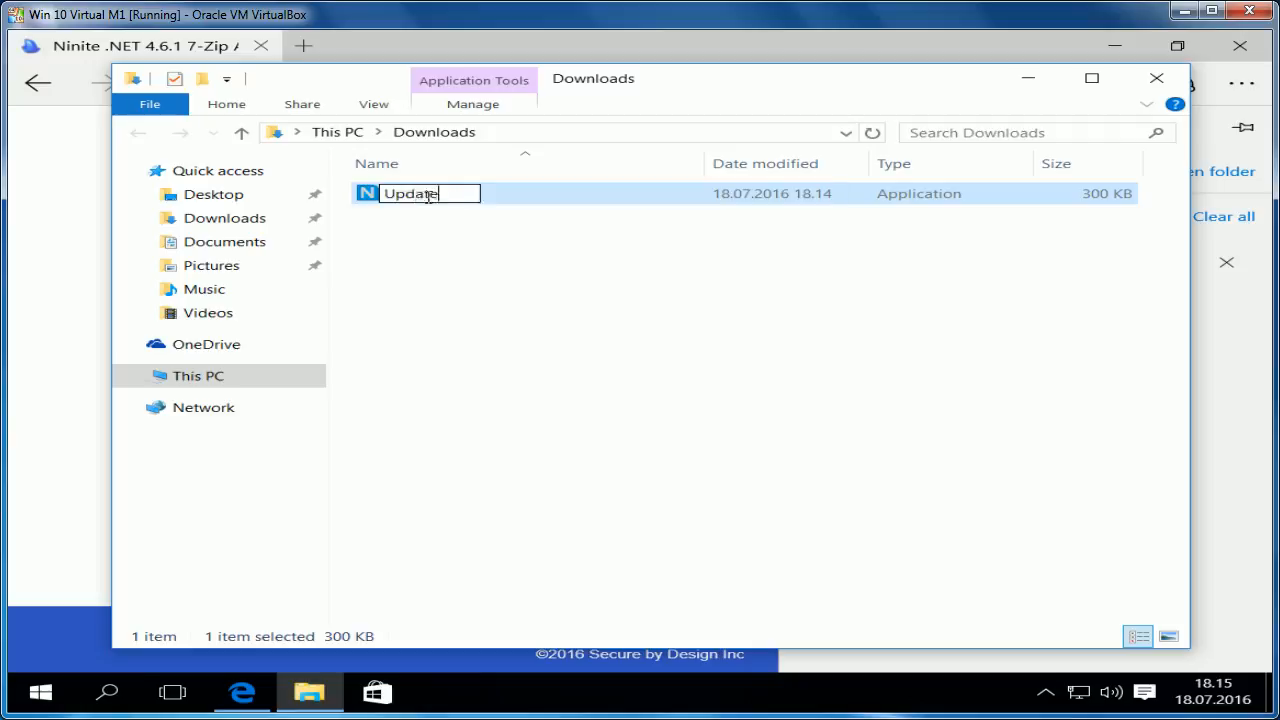
pyautogui.write(' the ')
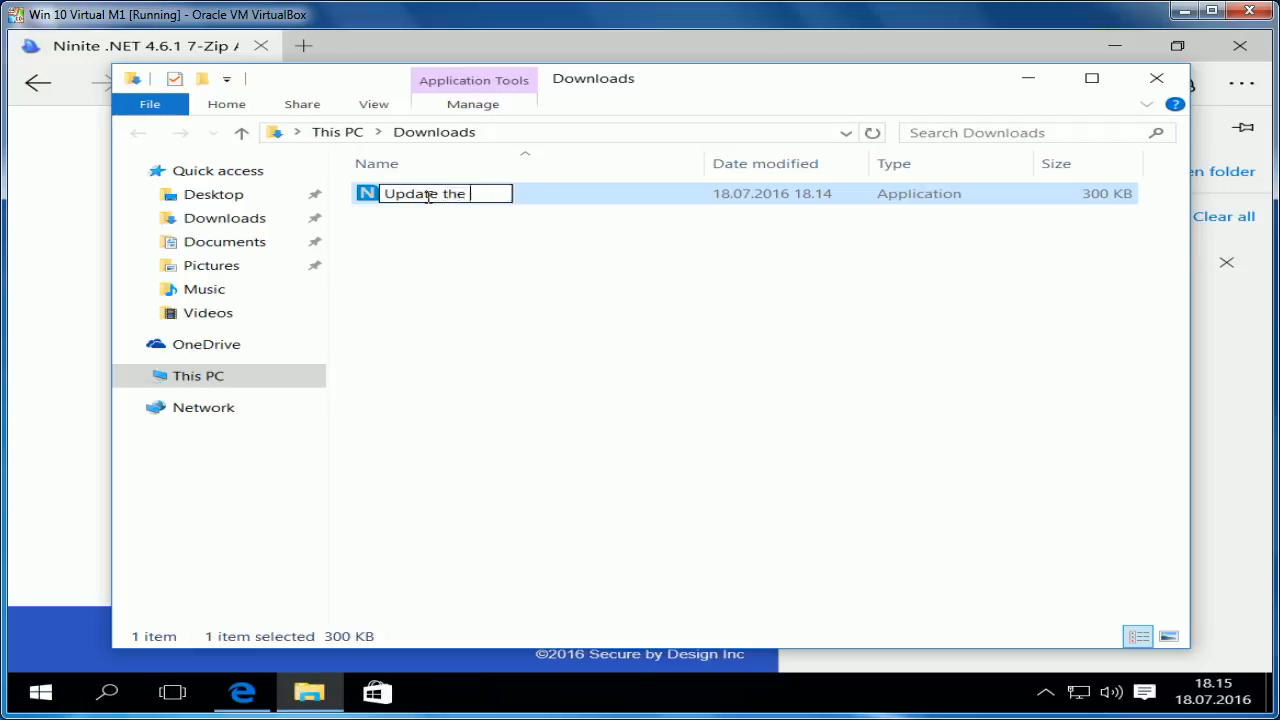
pyautogui.write('programs')
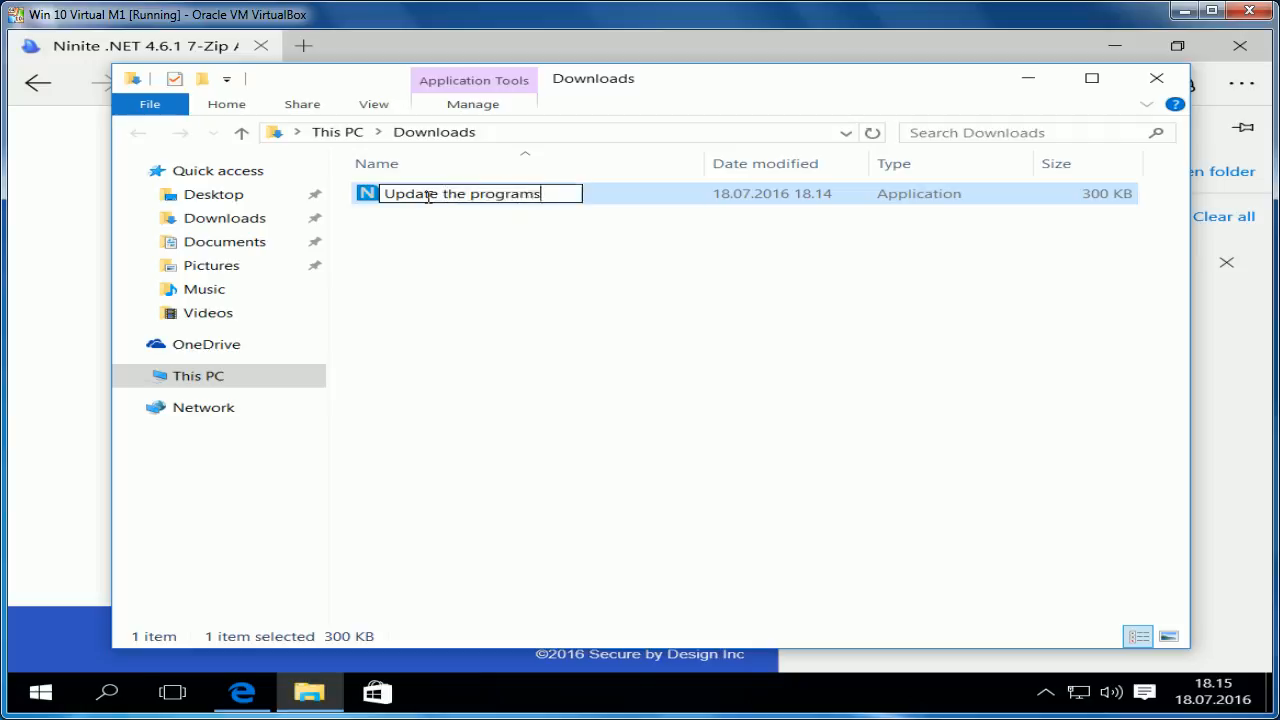
pyautogui.press('Return')
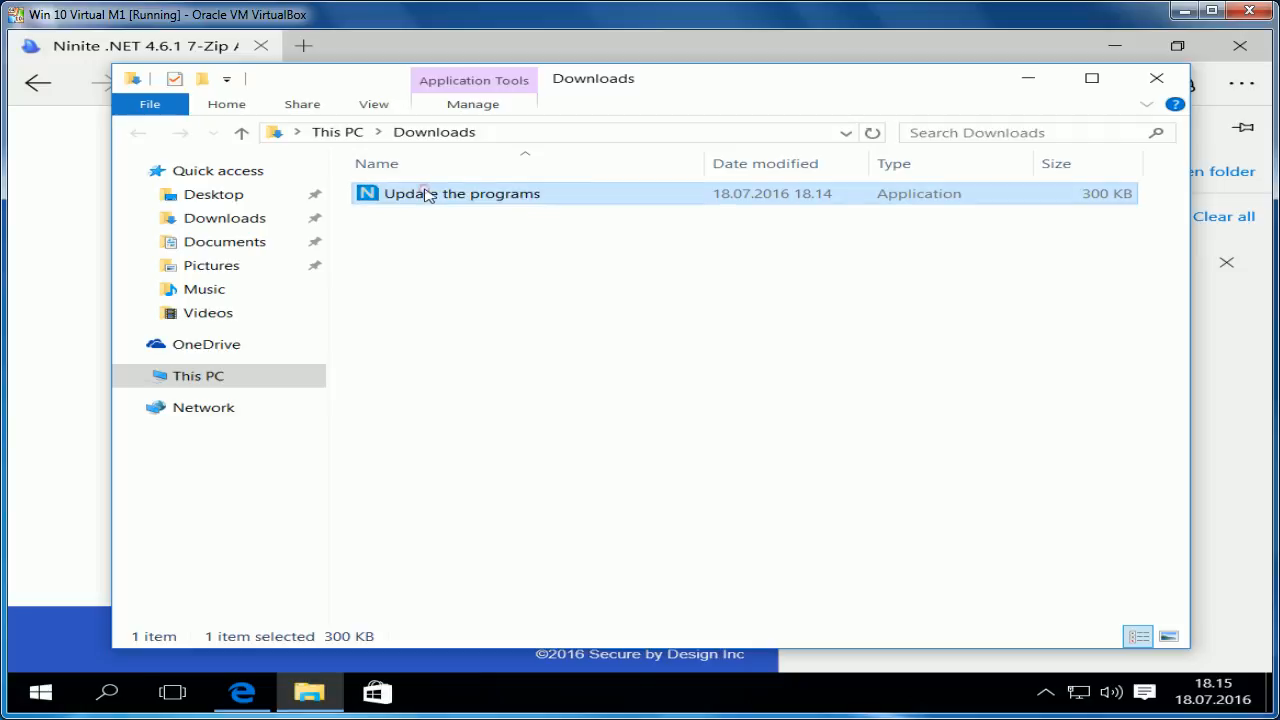
# - Move the renamed installer to the Documents folder and run it from there, allowing it to make changes to the PC
pyautogui.moveTo(425, 194); pyautogui.dragTo(243, 250)
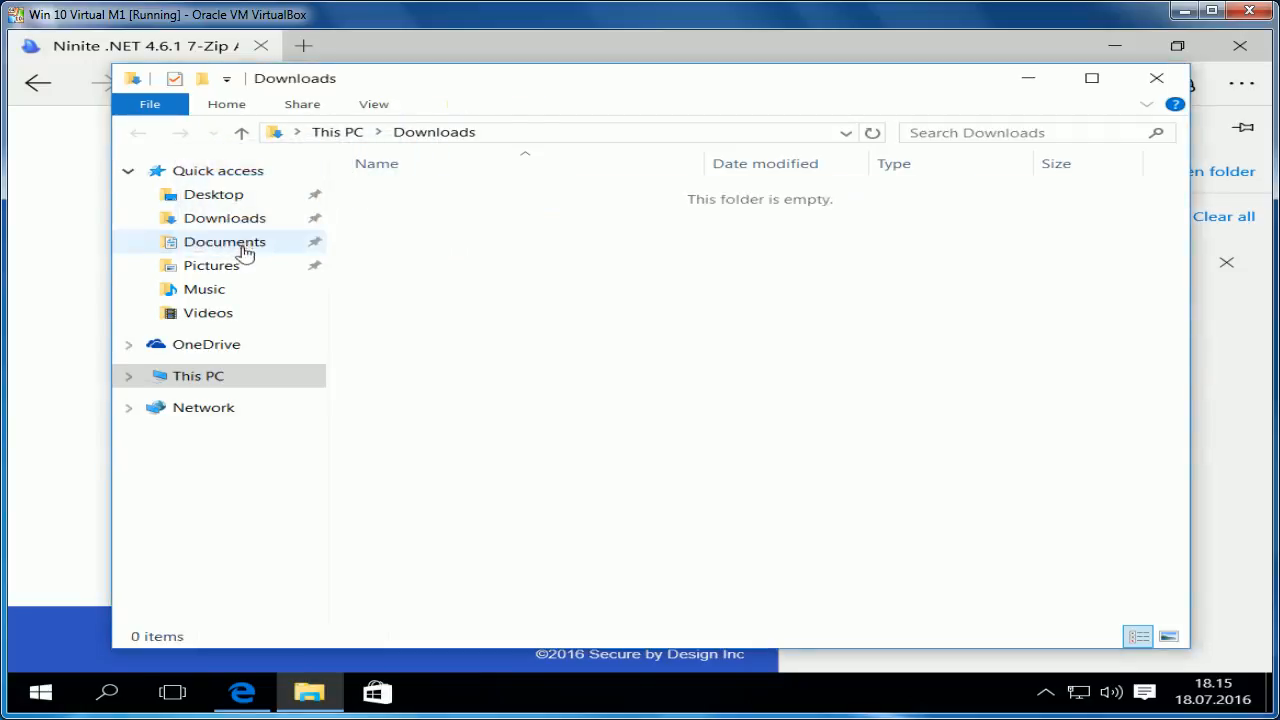
pyautogui.click(245, 252)
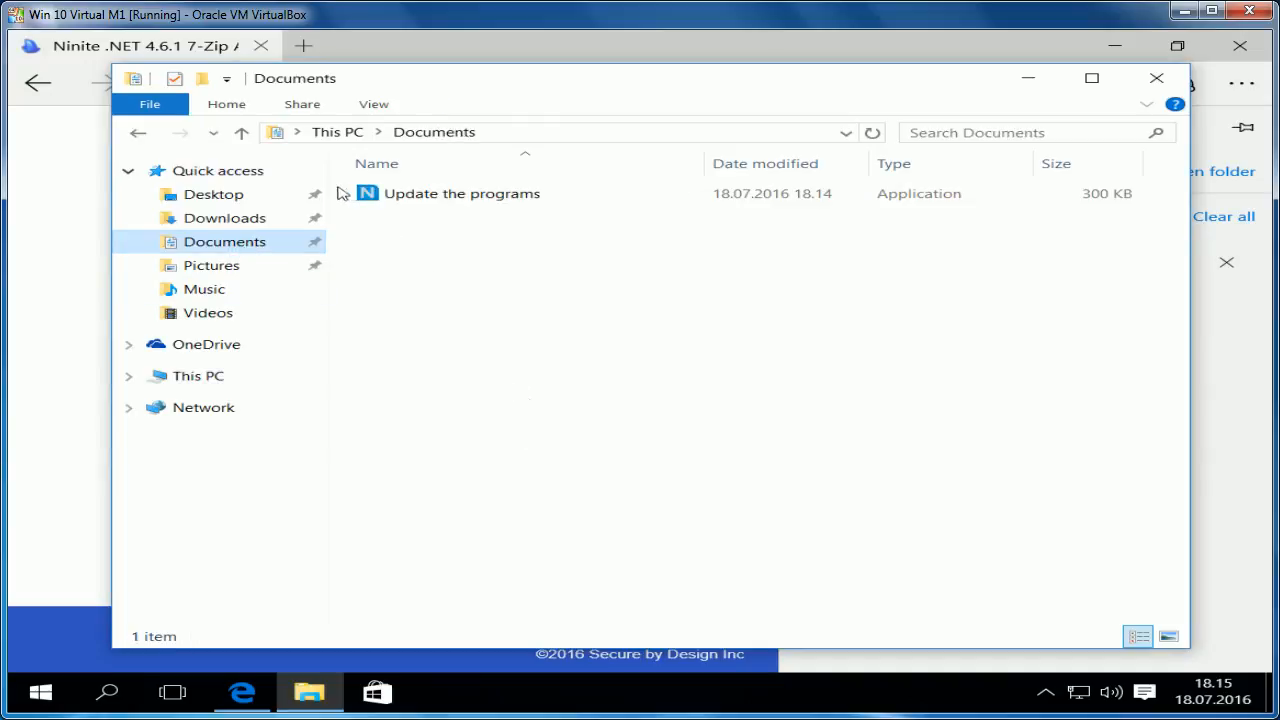
pyautogui.doubleClick(370, 195)
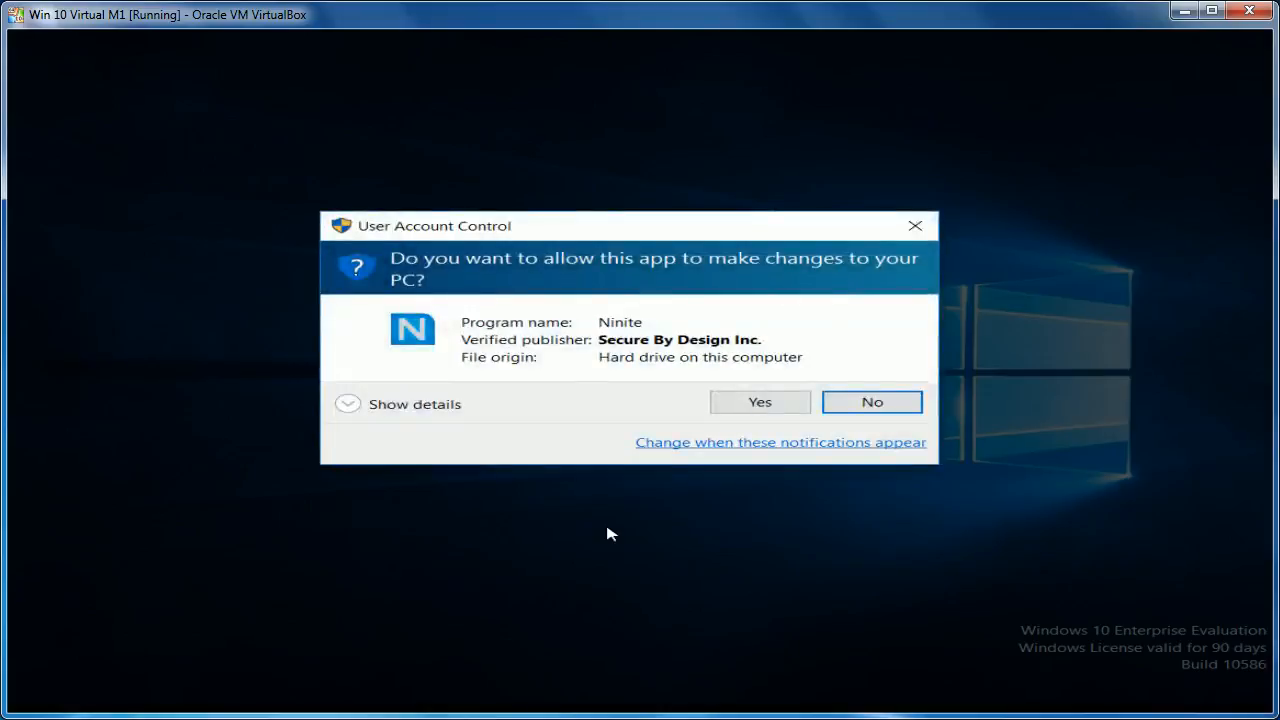
pyautogui.click(722, 404)
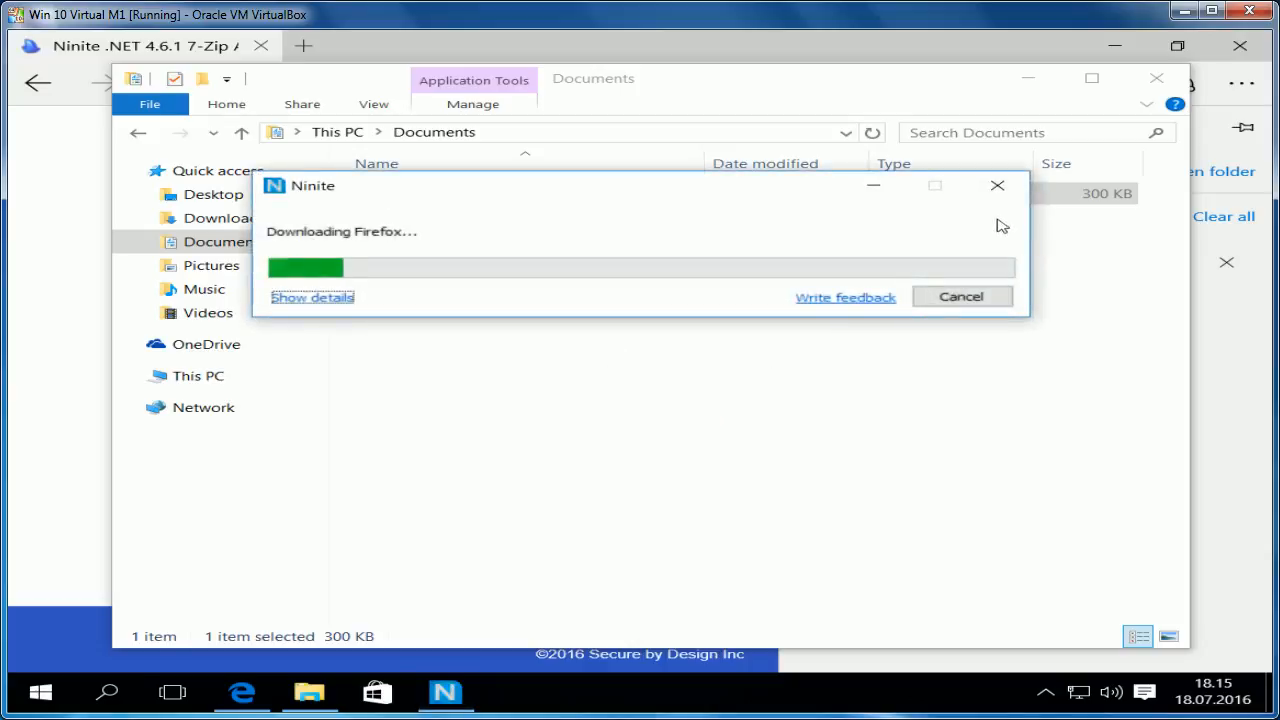
# - Close the browser and the Documents folder window while leaving the Ninite installation running
pyautogui.click(1232, 50)
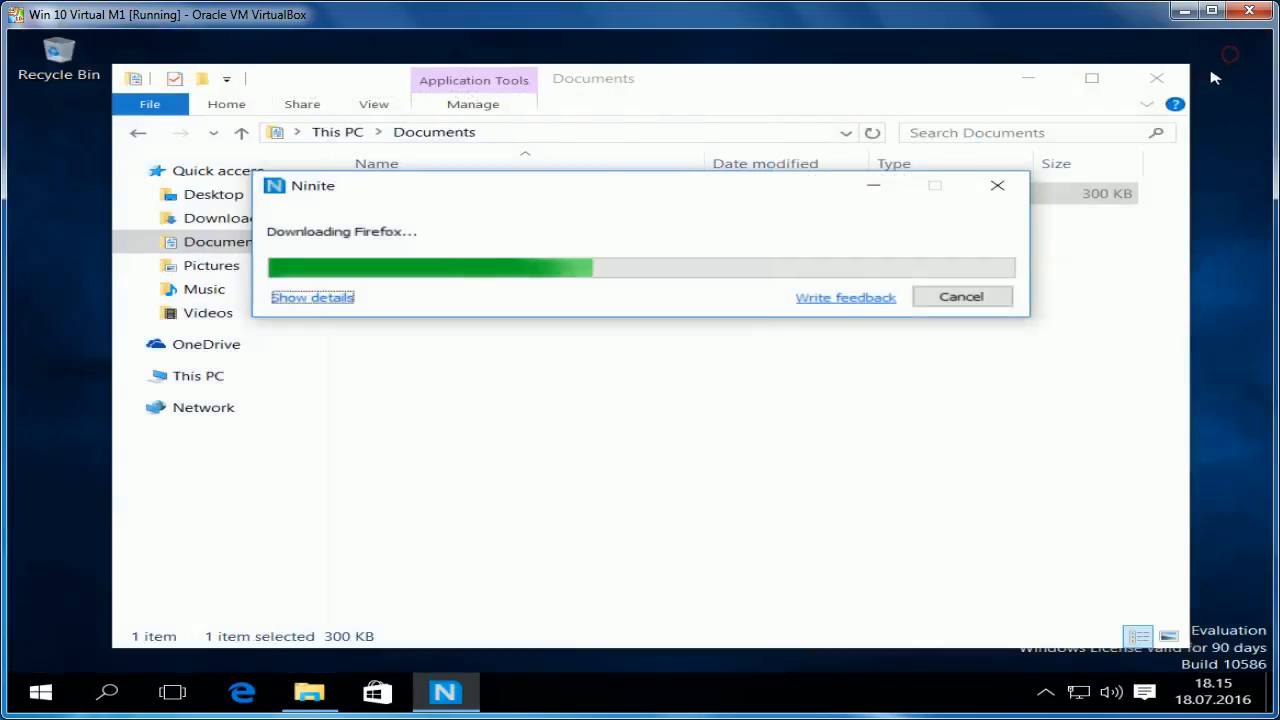
pyautogui.click(1168, 80)
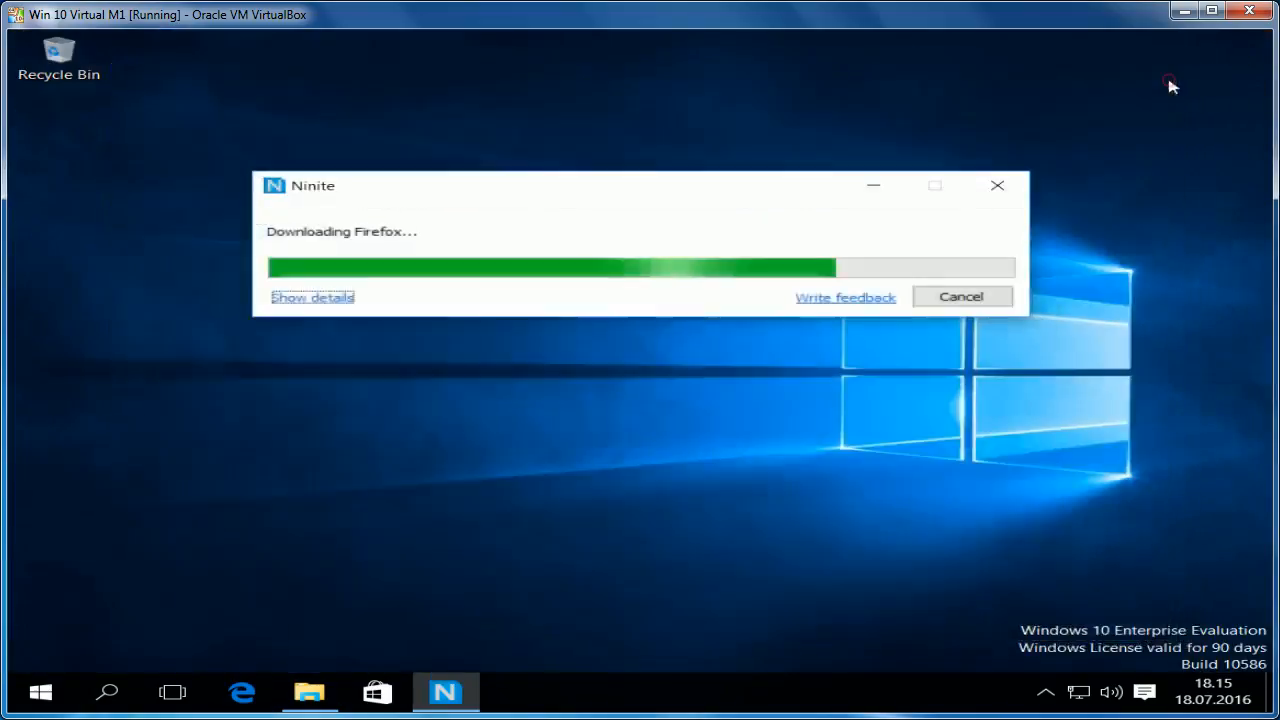
# - Show the Ninite installation details and look through the list of applications and their statuses
pyautogui.click(296, 300)
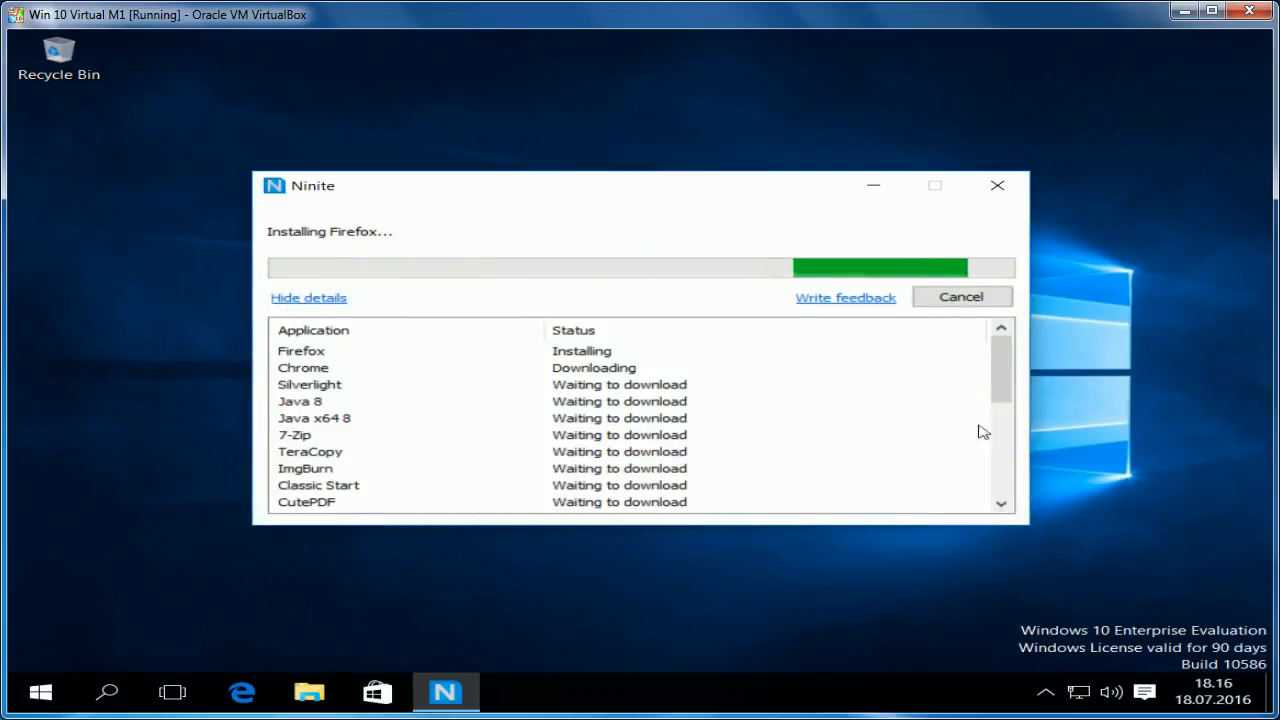
pyautogui.moveTo(993, 378); pyautogui.dragTo(1003, 386)
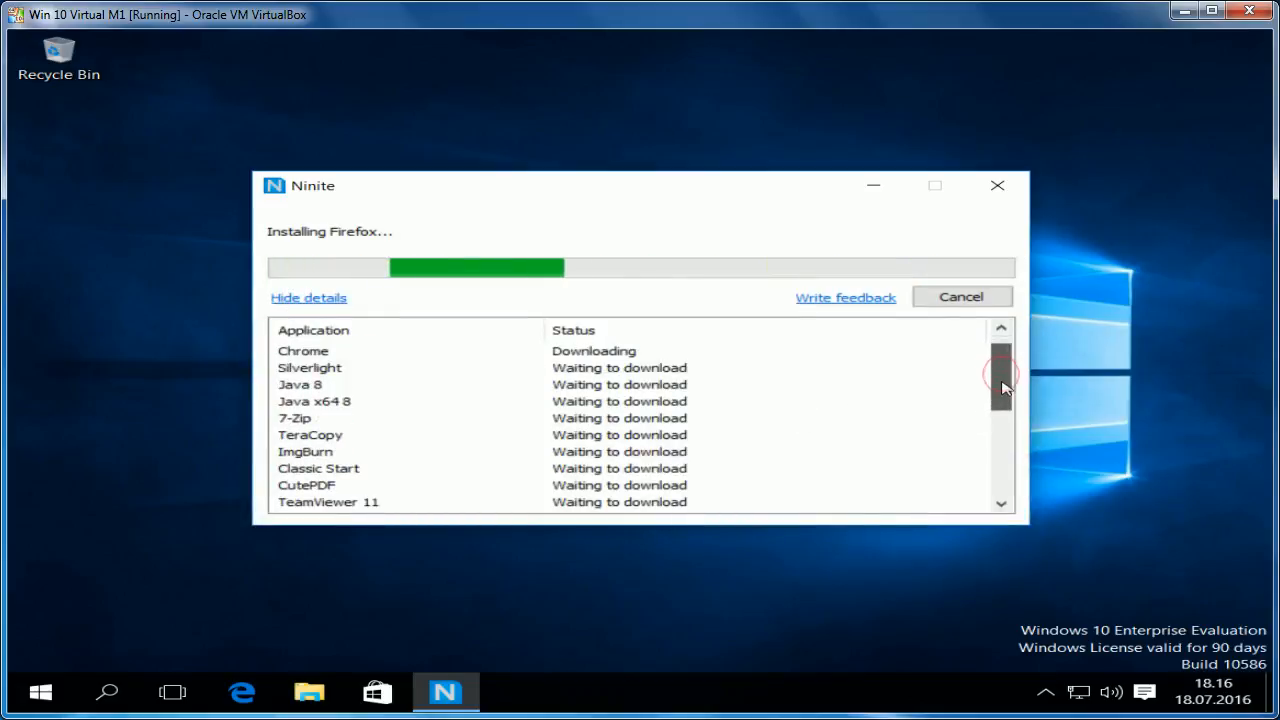